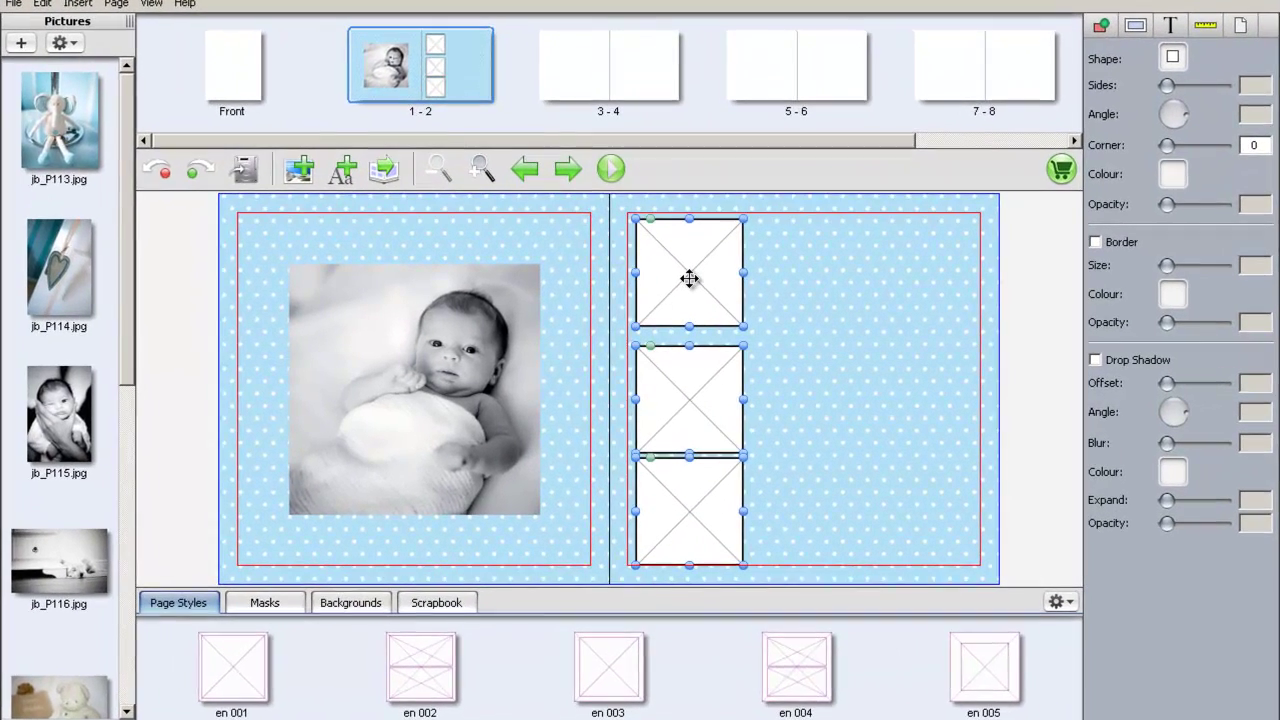
Space the three right-page picture boxes vertically with a 5 mm gap using Space Items
right_click(689, 278)
mouse_move(740, 289)
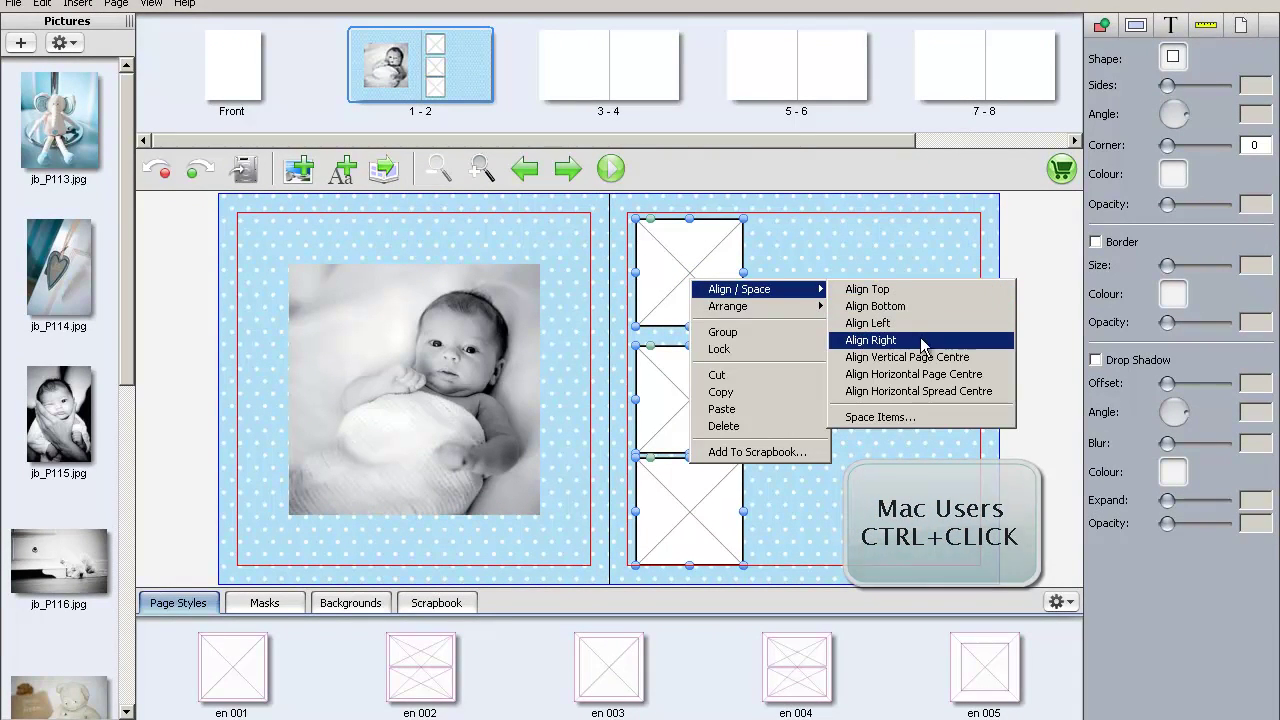
left_click(914, 418)
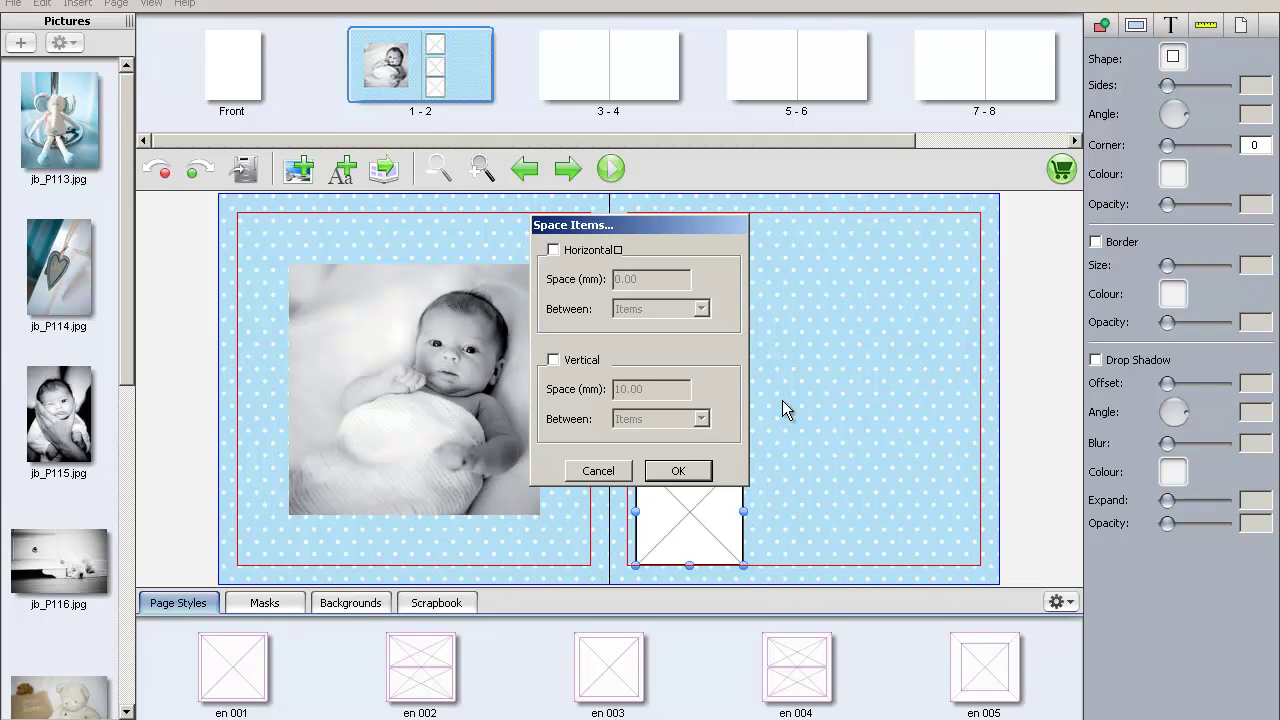
left_click(562, 361)
type("5")
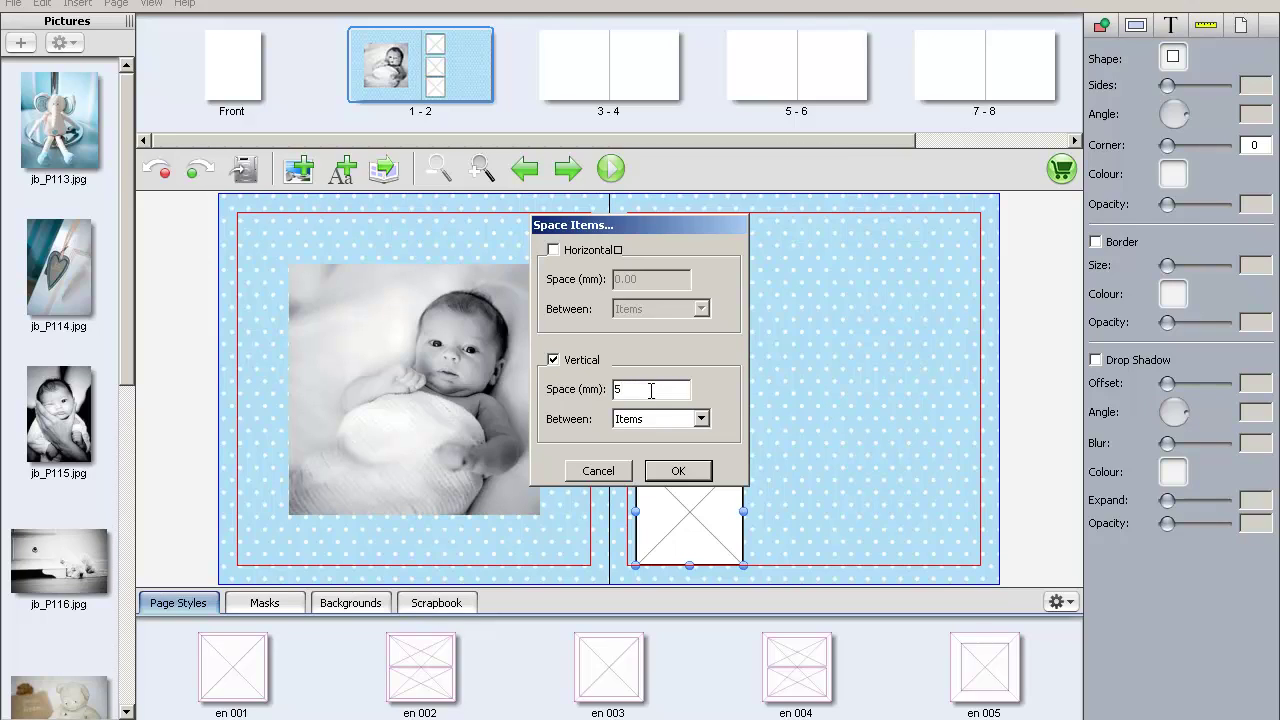
left_click(665, 476)
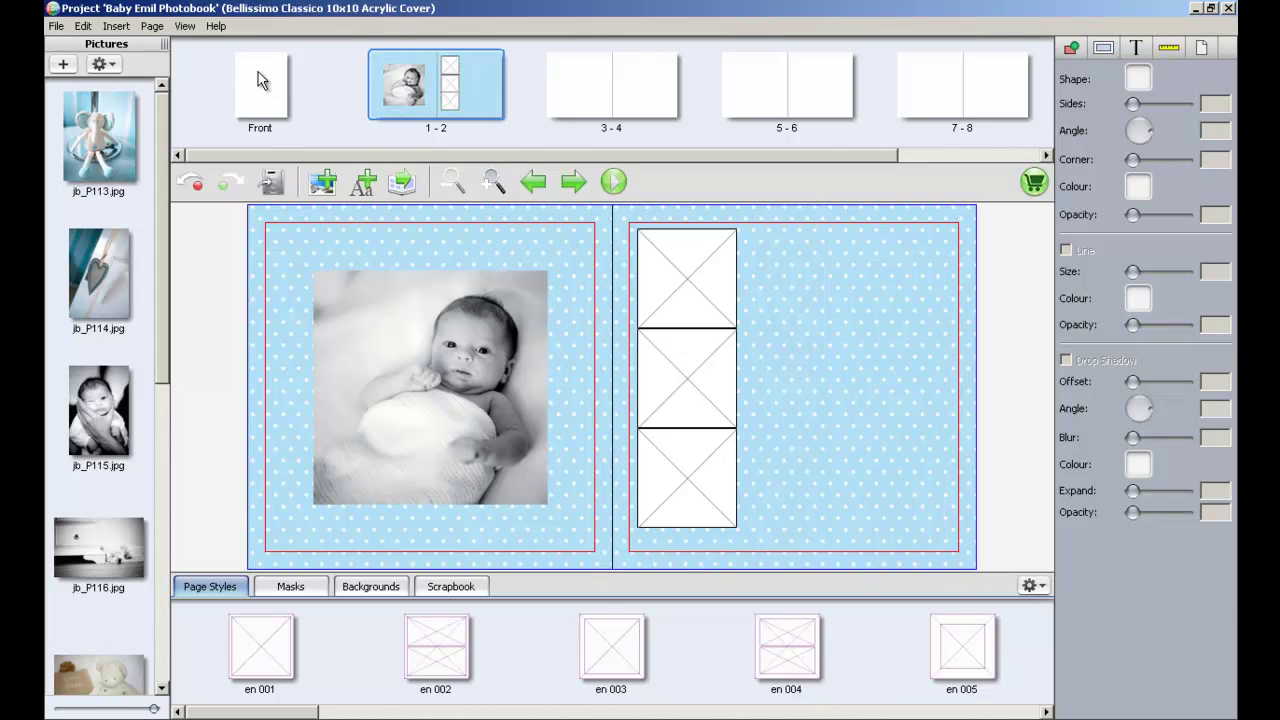
left_click(186, 27)
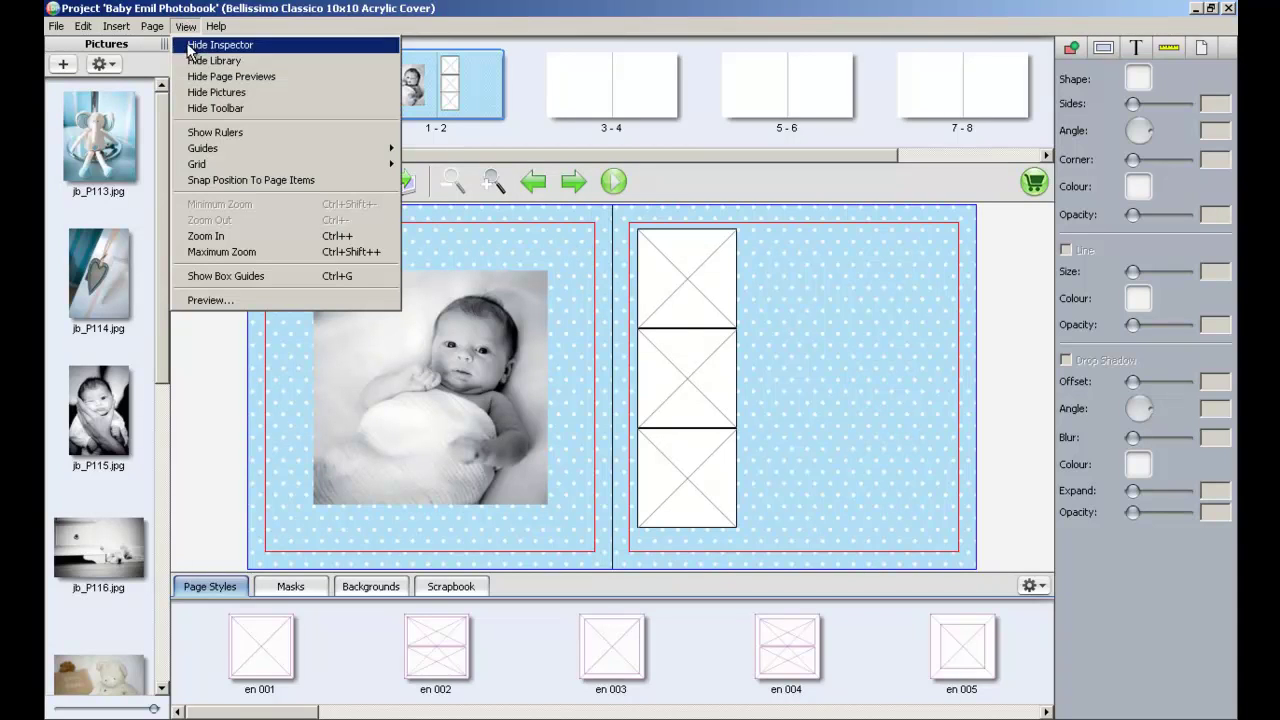
left_click(185, 255)
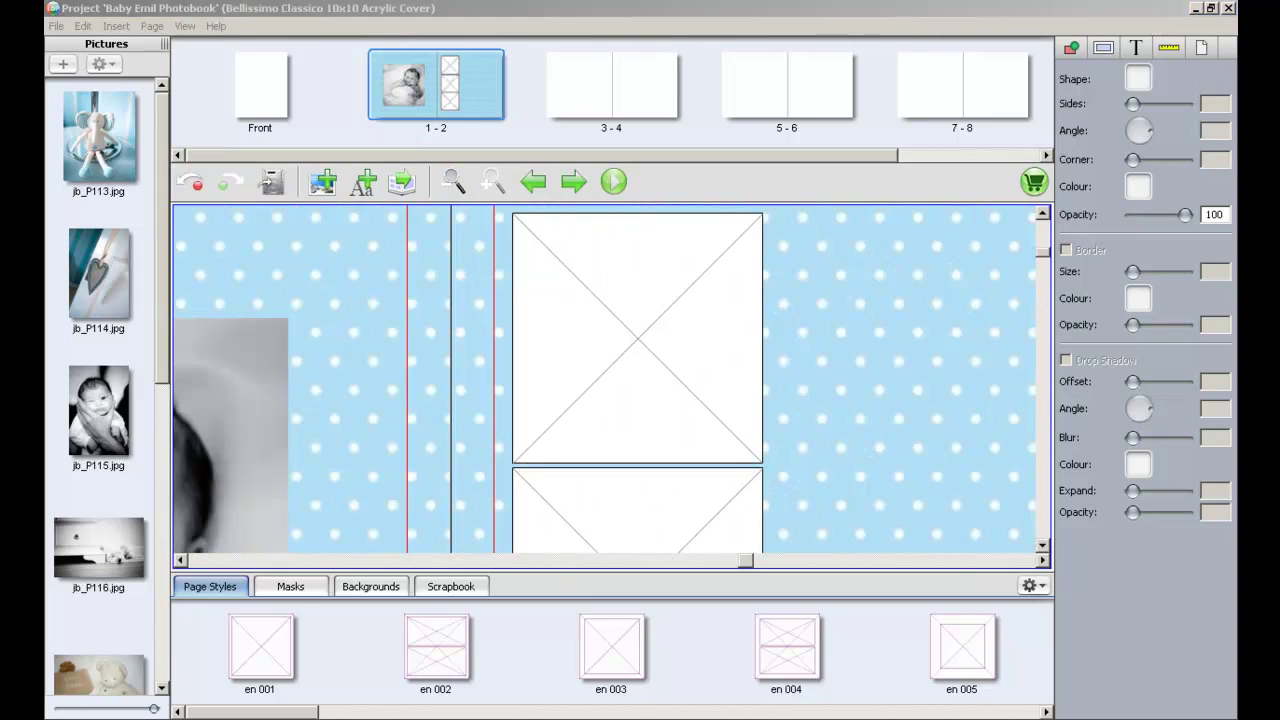
key("ctrl+minus")
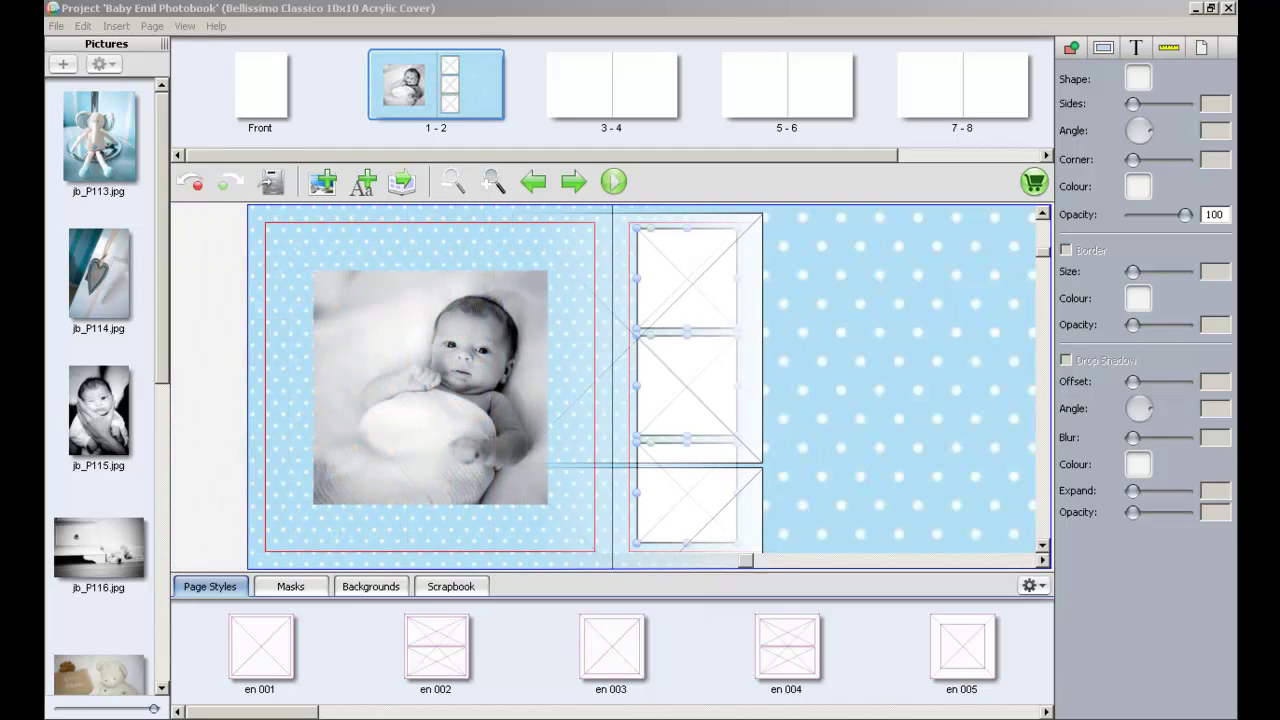
left_click(688, 281)
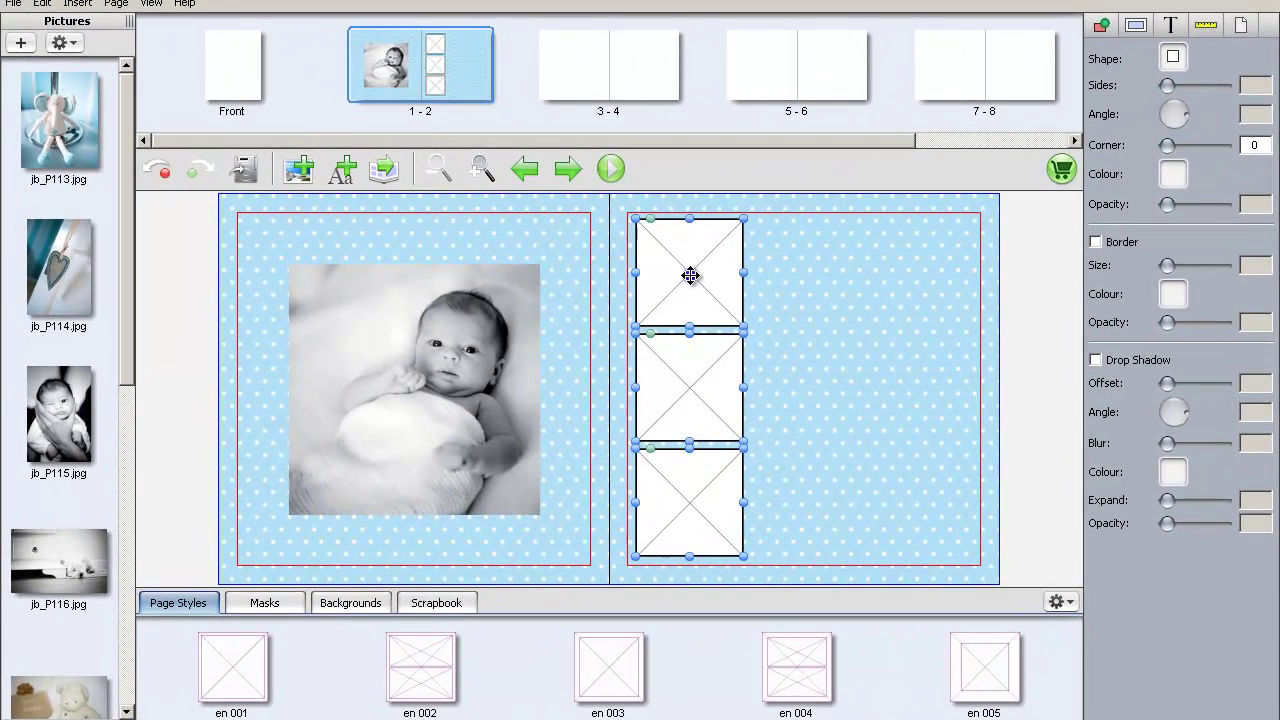
Reapply vertical Space Items with 0 mm spacing so the three boxes touch
right_click(688, 281)
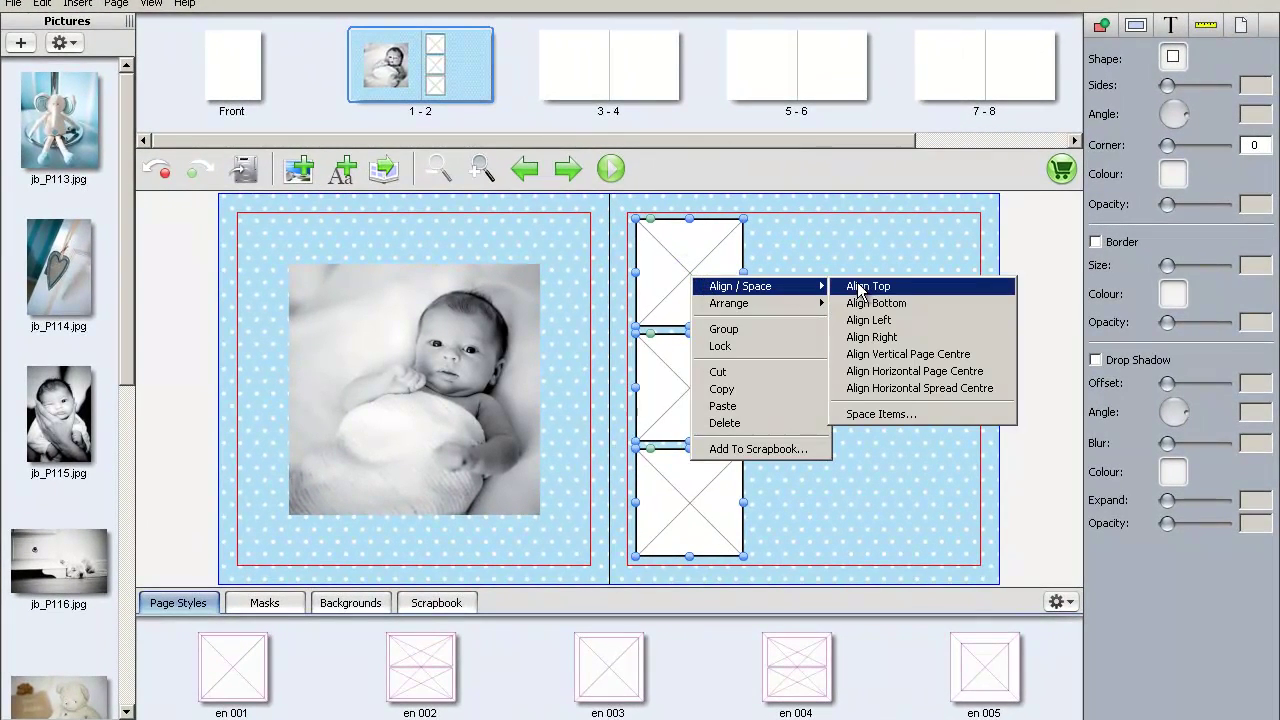
mouse_move(740, 286)
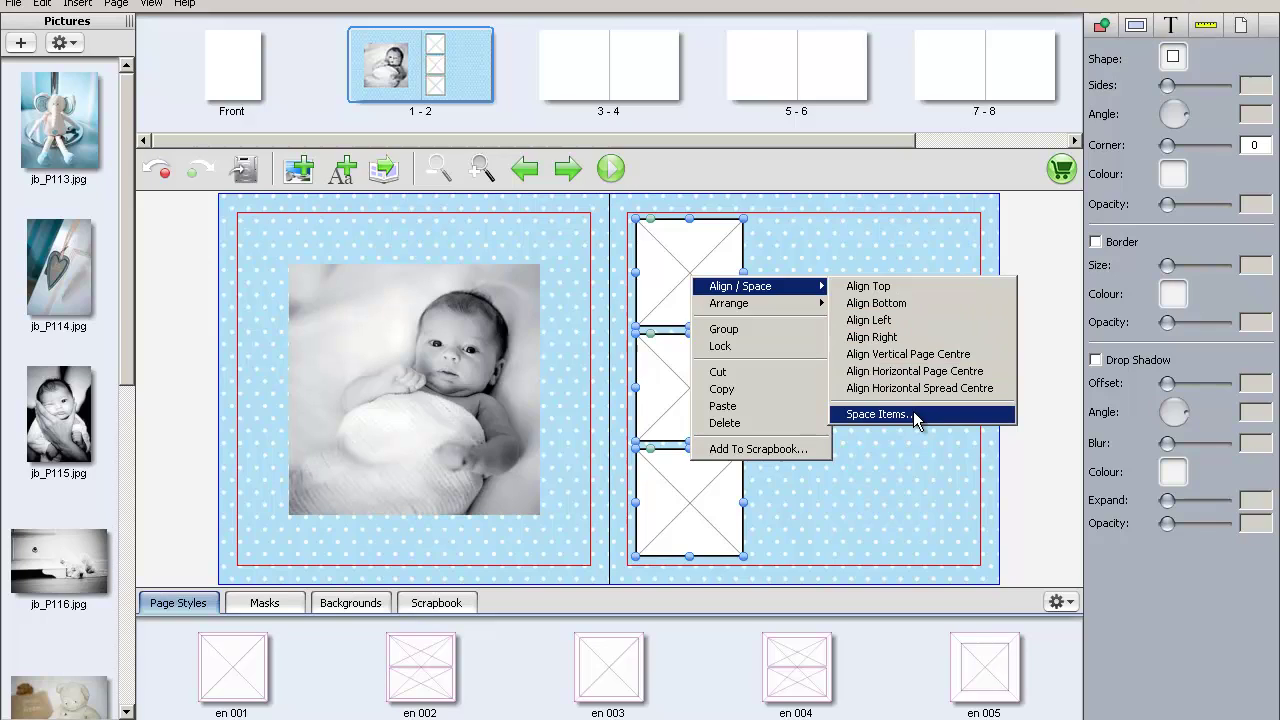
left_click(915, 416)
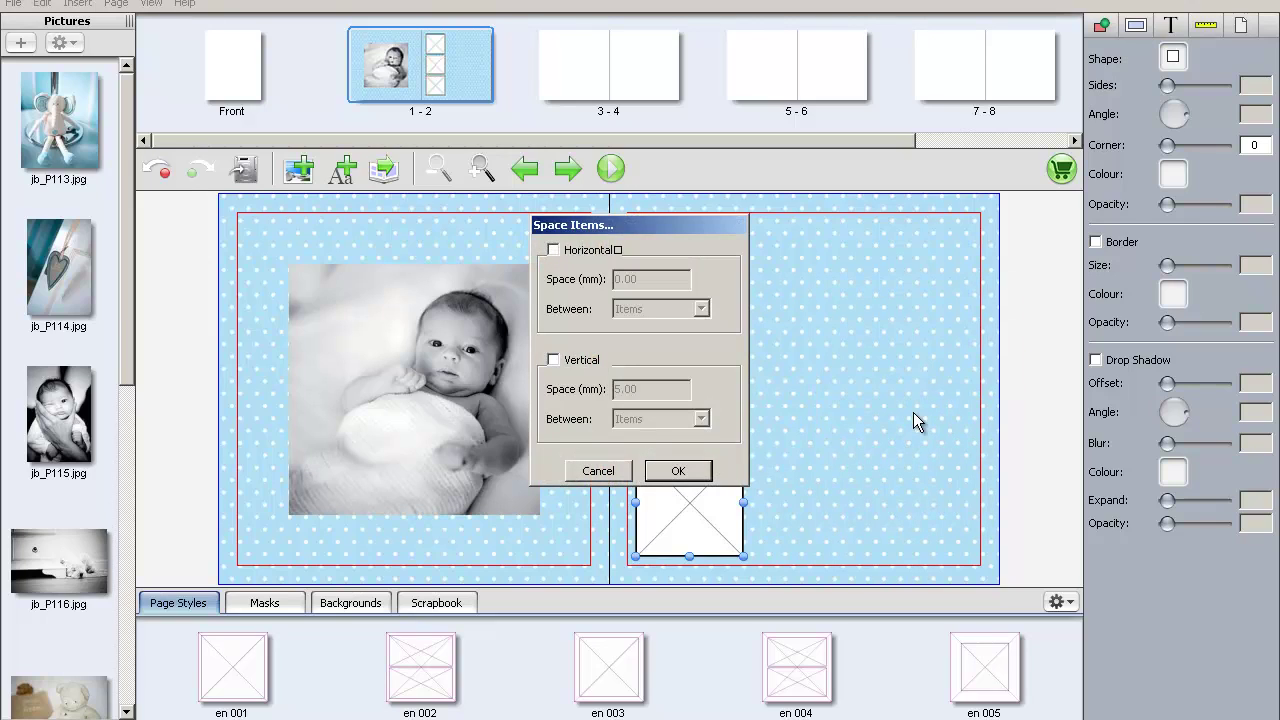
left_click(553, 361)
type("0")
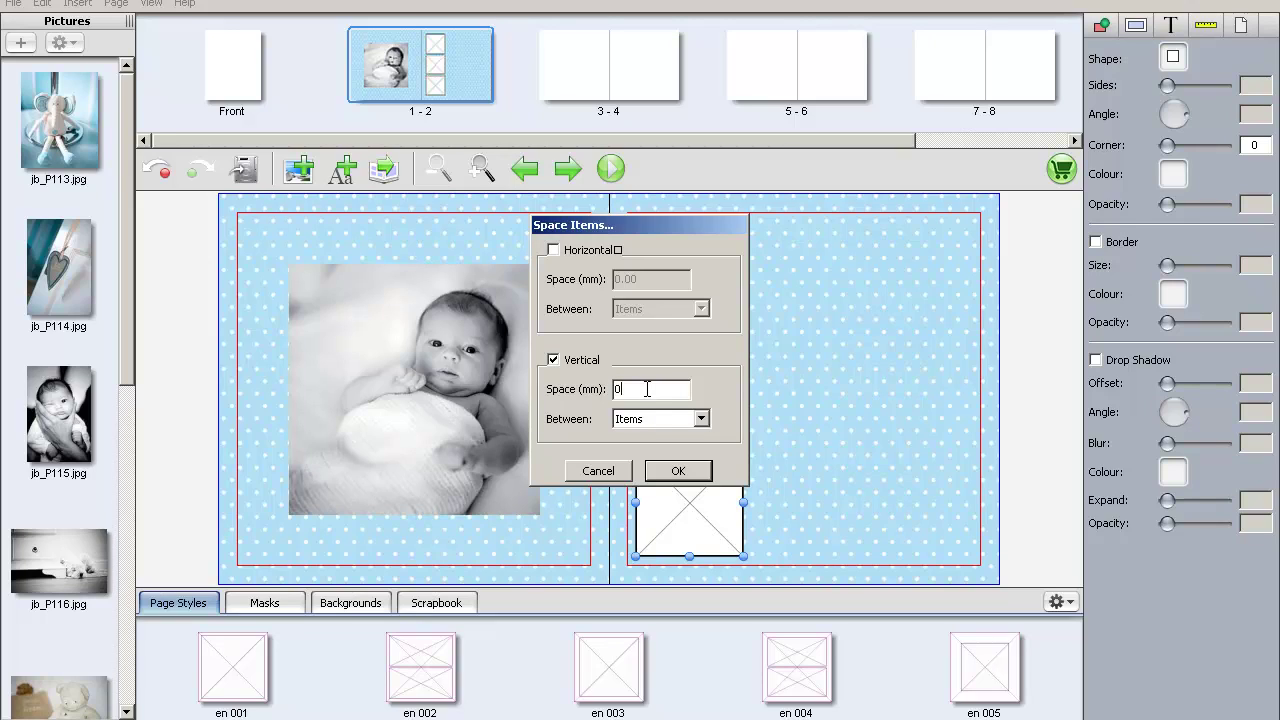
left_click(674, 472)
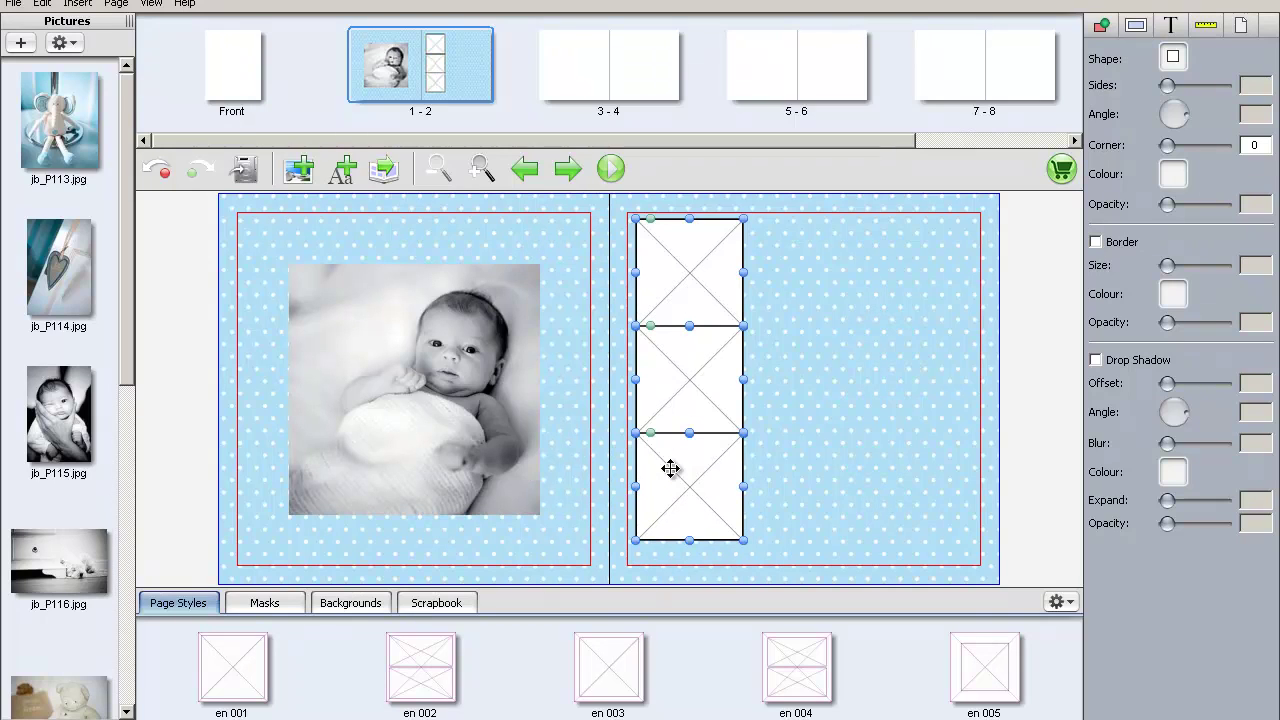
Group the three stacked boxes and move the column to the right page's right edge
right_click(689, 274)
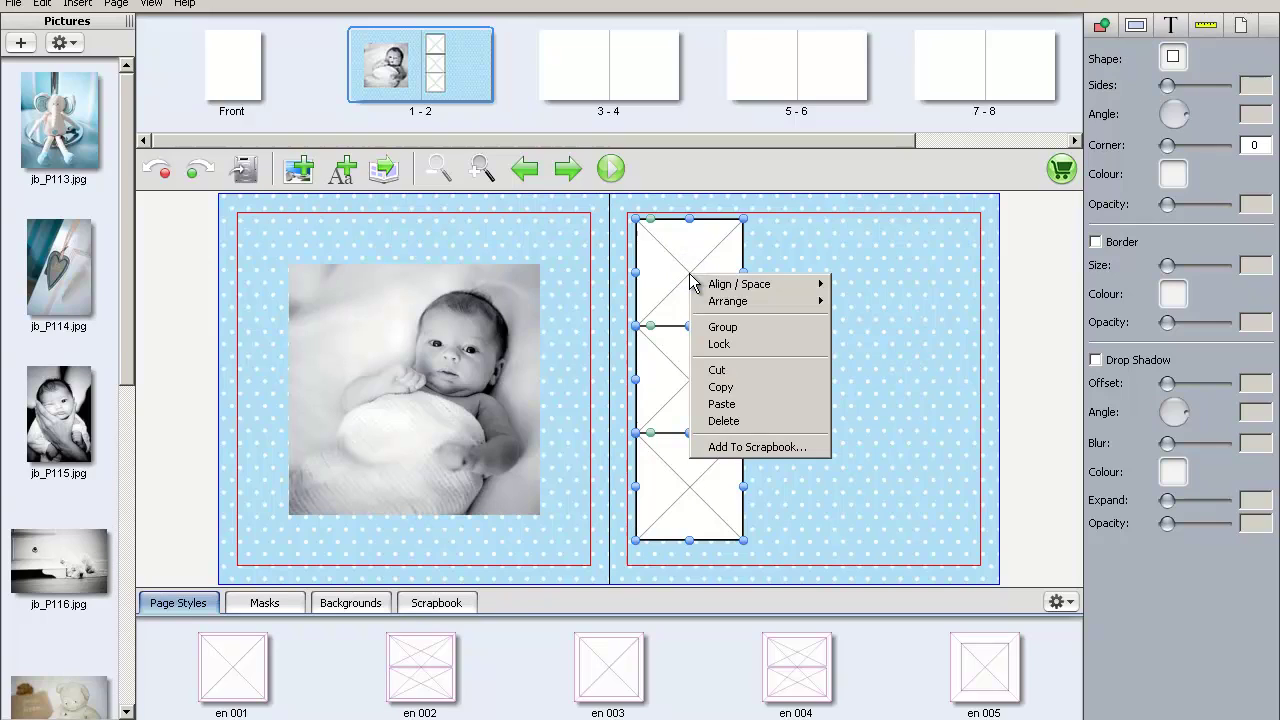
left_click(705, 329)
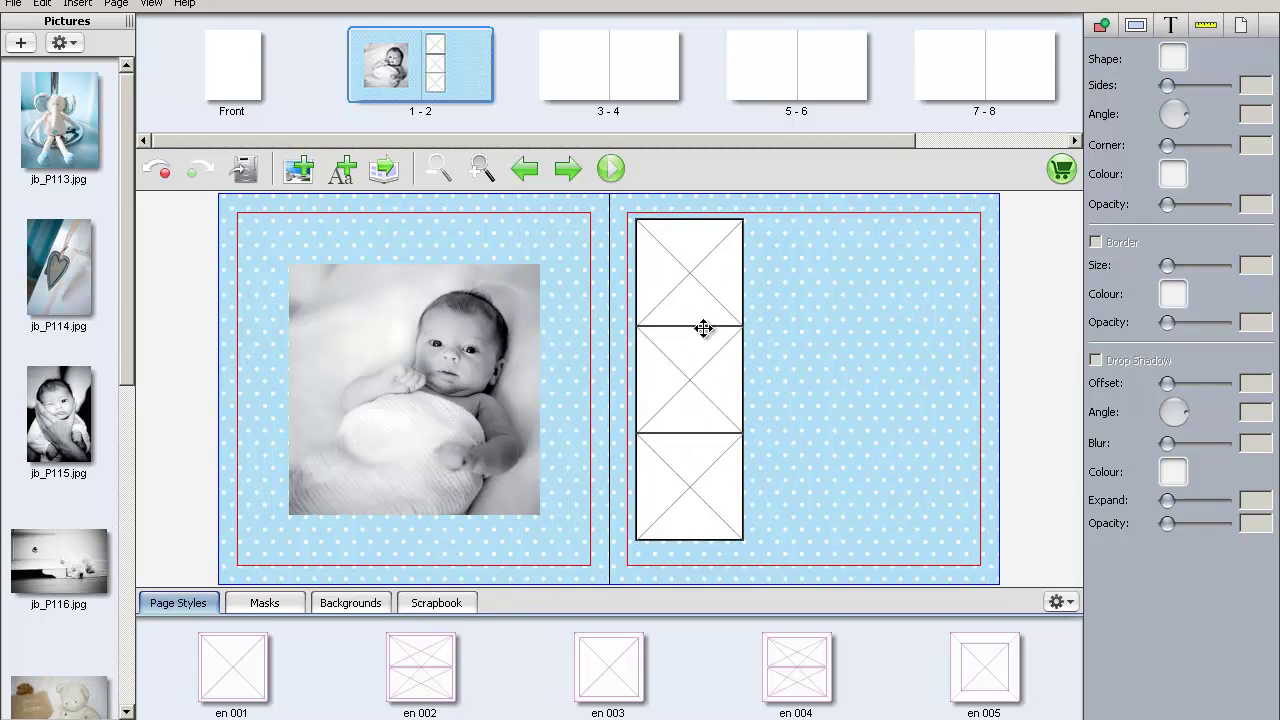
left_click_drag(690, 280, 922, 287)
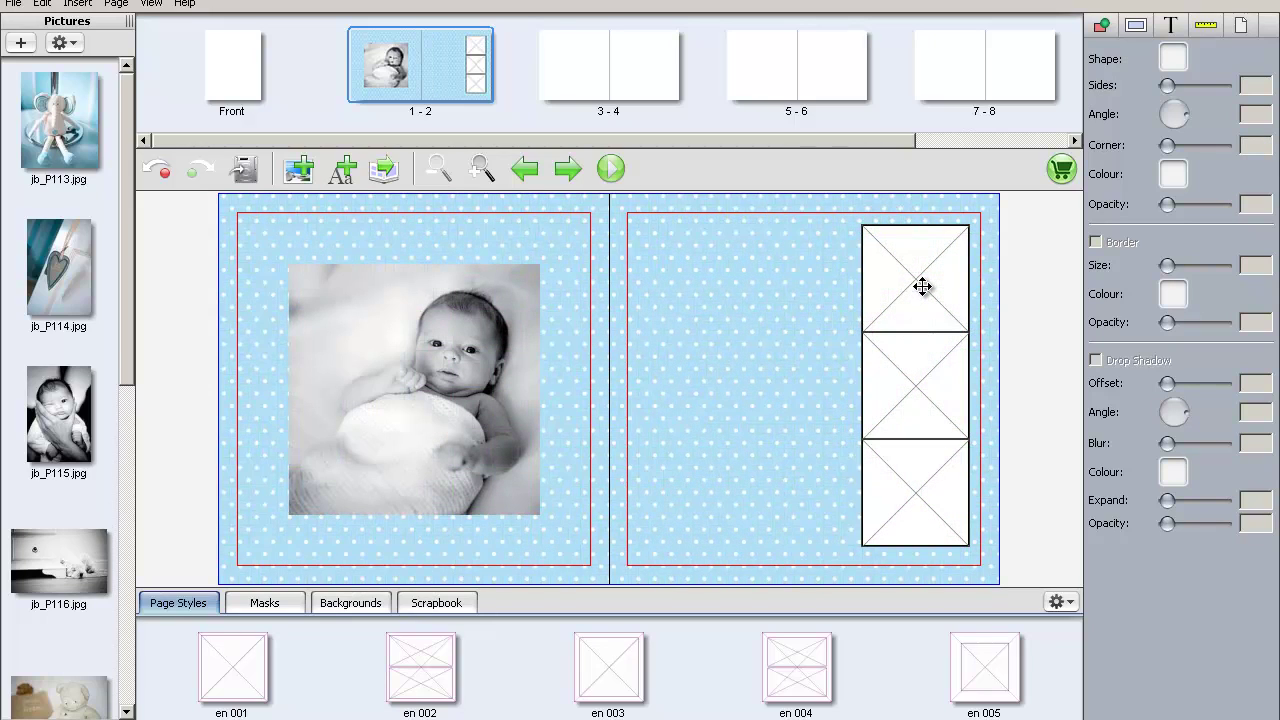
Copy the column and paste two copies, placing them in the middle and left of the right page
right_click(922, 286)
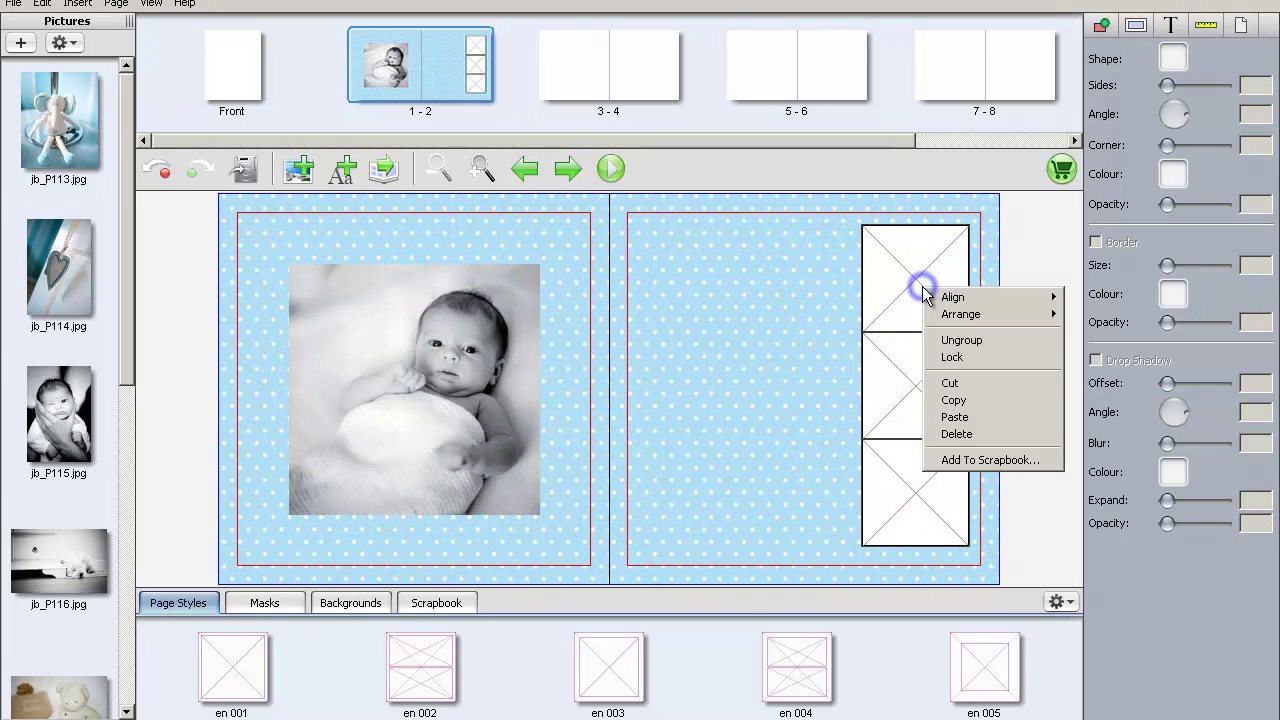
left_click(975, 402)
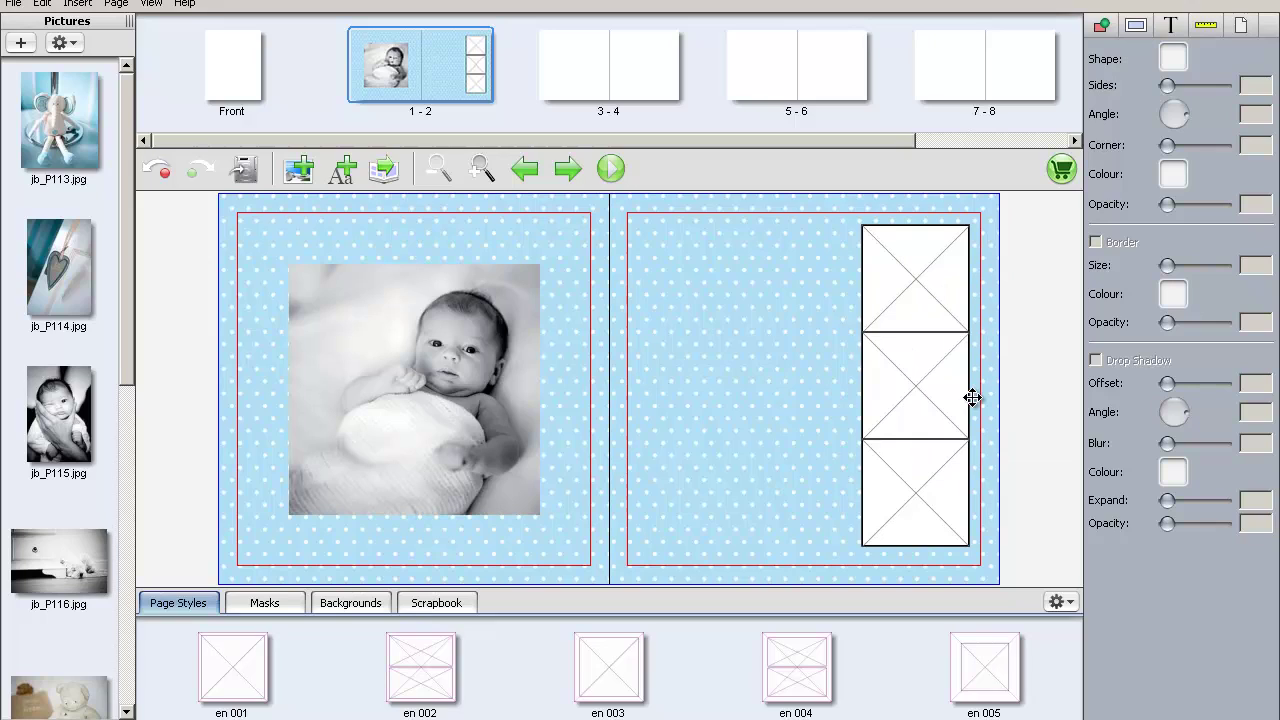
left_click(972, 398)
right_click(973, 399)
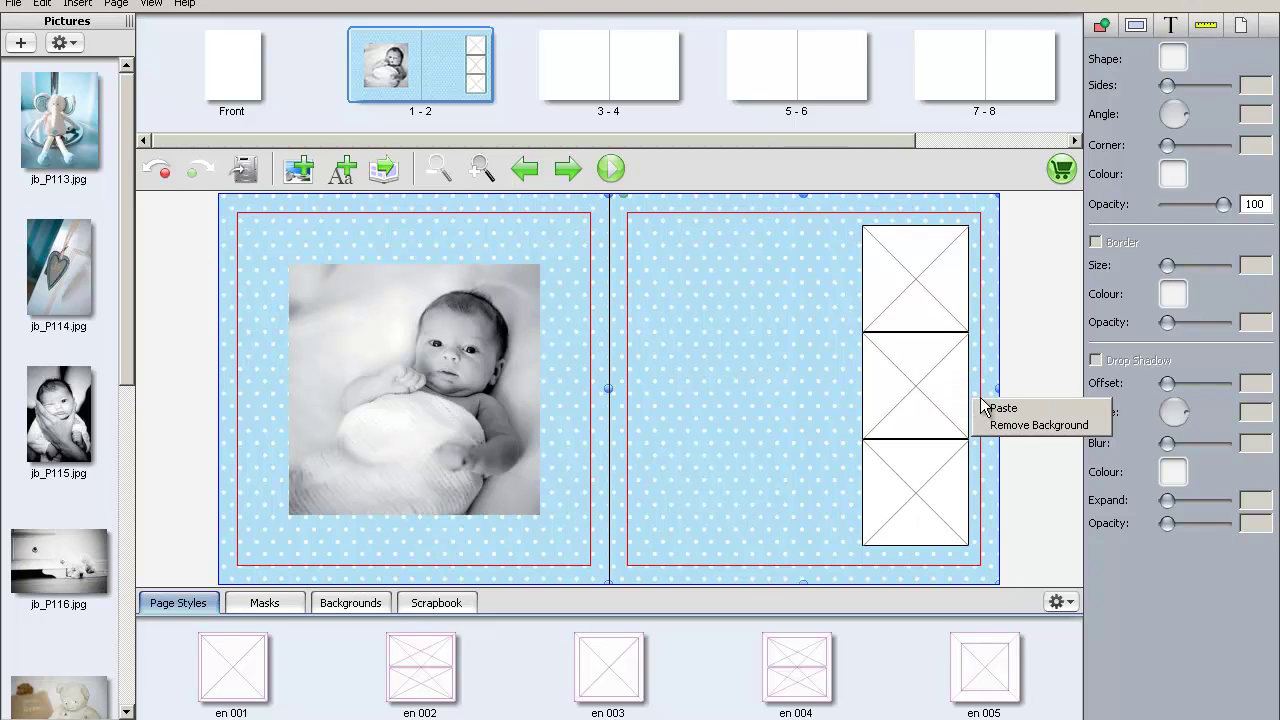
left_click(1000, 408)
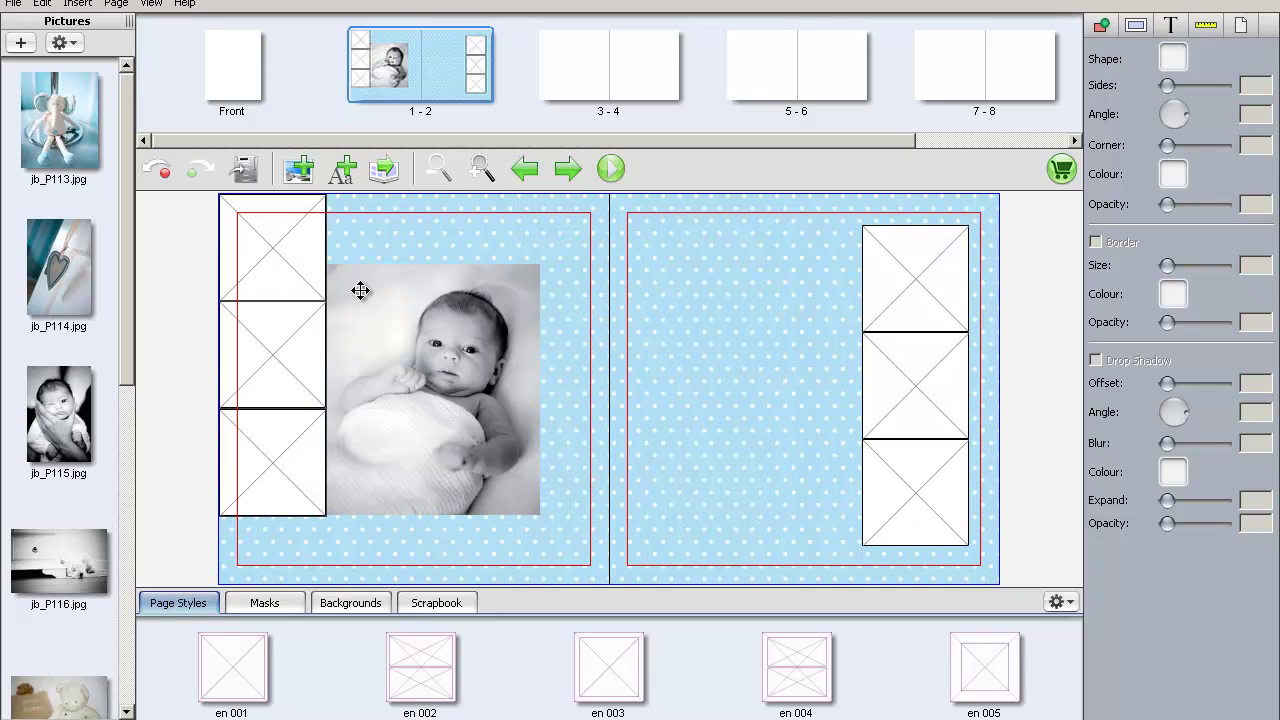
mouse_move(290, 265)
left_mouse_down()
mouse_move(594, 297)
mouse_move(821, 296)
left_mouse_up()
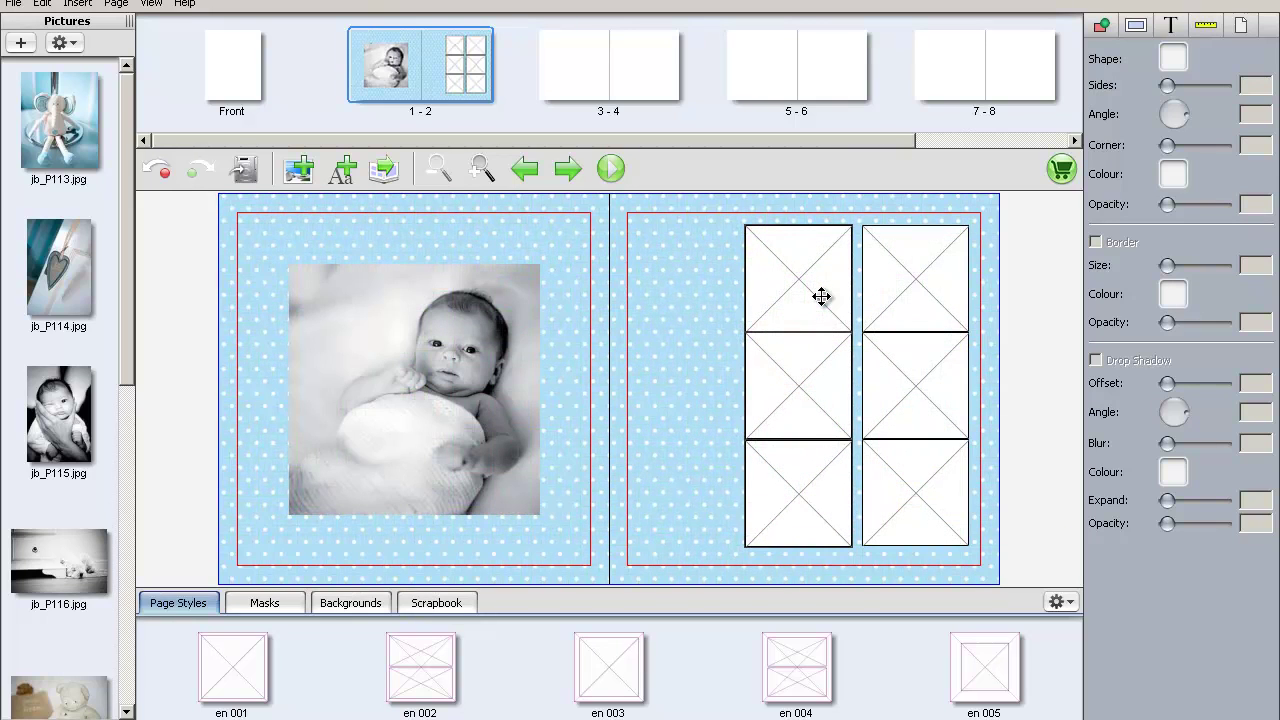
right_click(821, 296)
left_click(861, 427)
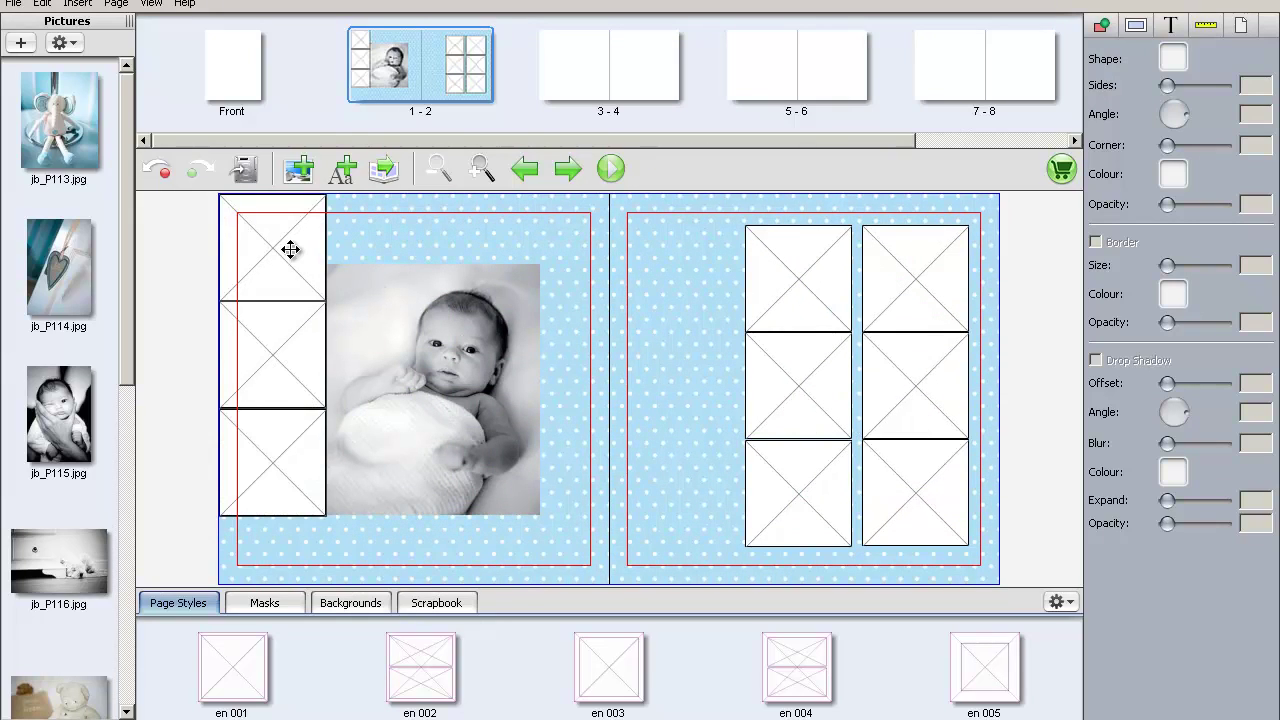
mouse_move(286, 246)
left_mouse_down()
mouse_move(440, 295)
mouse_move(696, 281)
left_mouse_up()
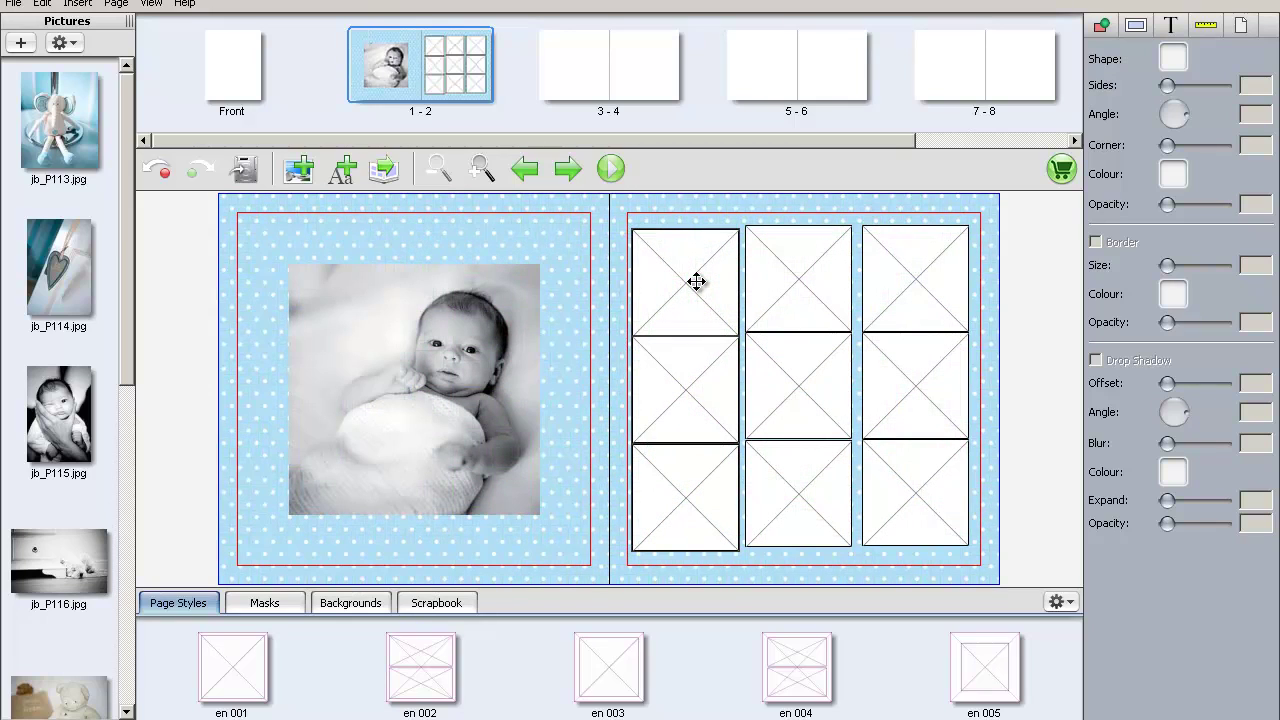
Select all three columns and align their top edges
left_click(804, 289, "shift")
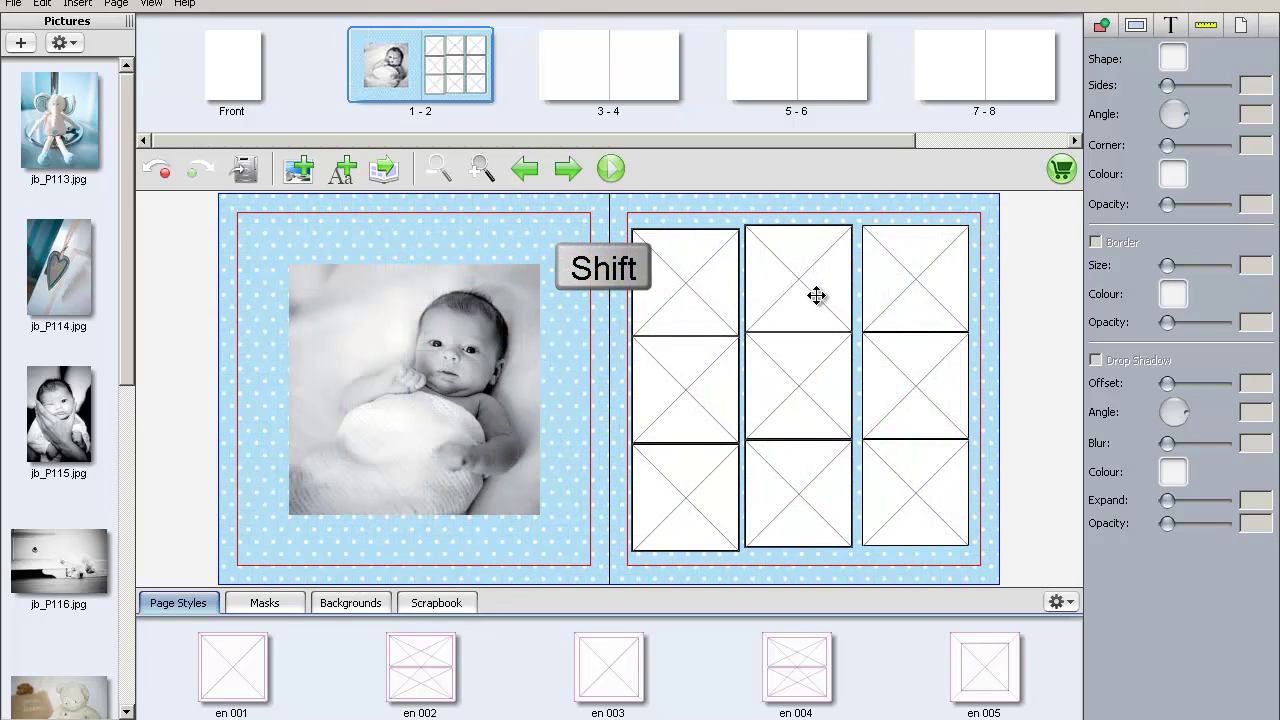
left_click(917, 283, "shift")
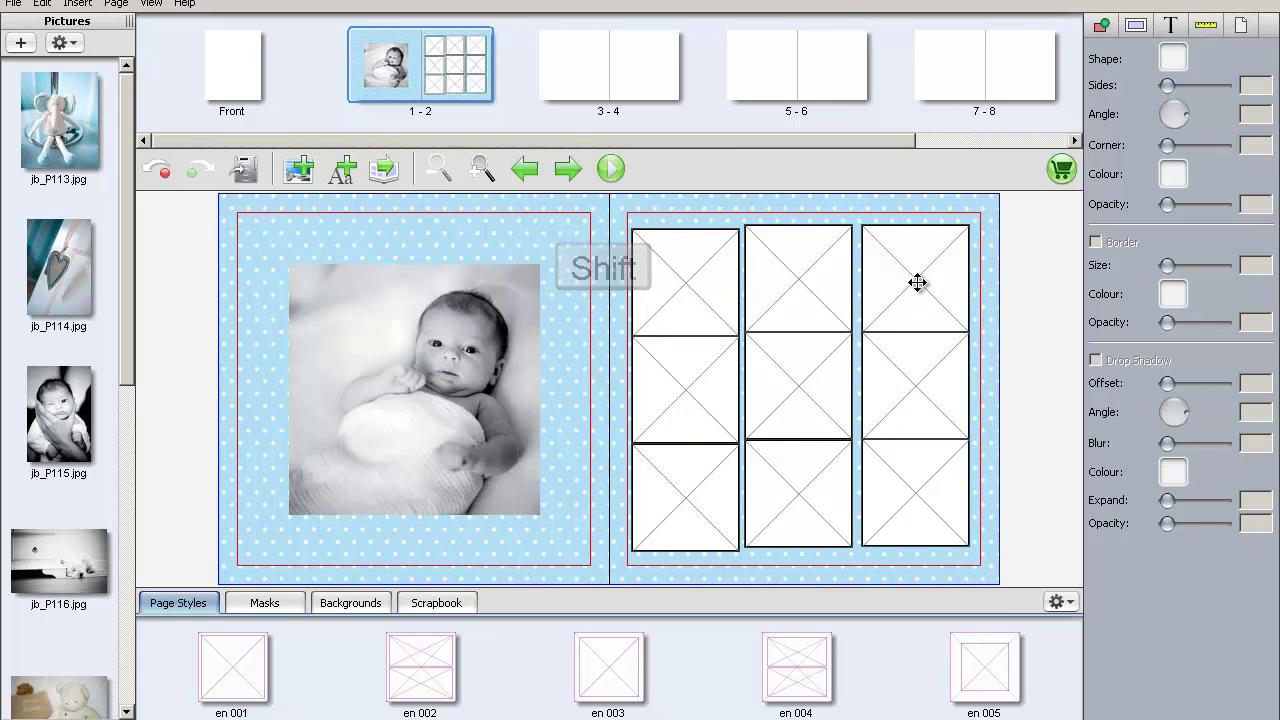
right_click(917, 283)
mouse_move(967, 293)
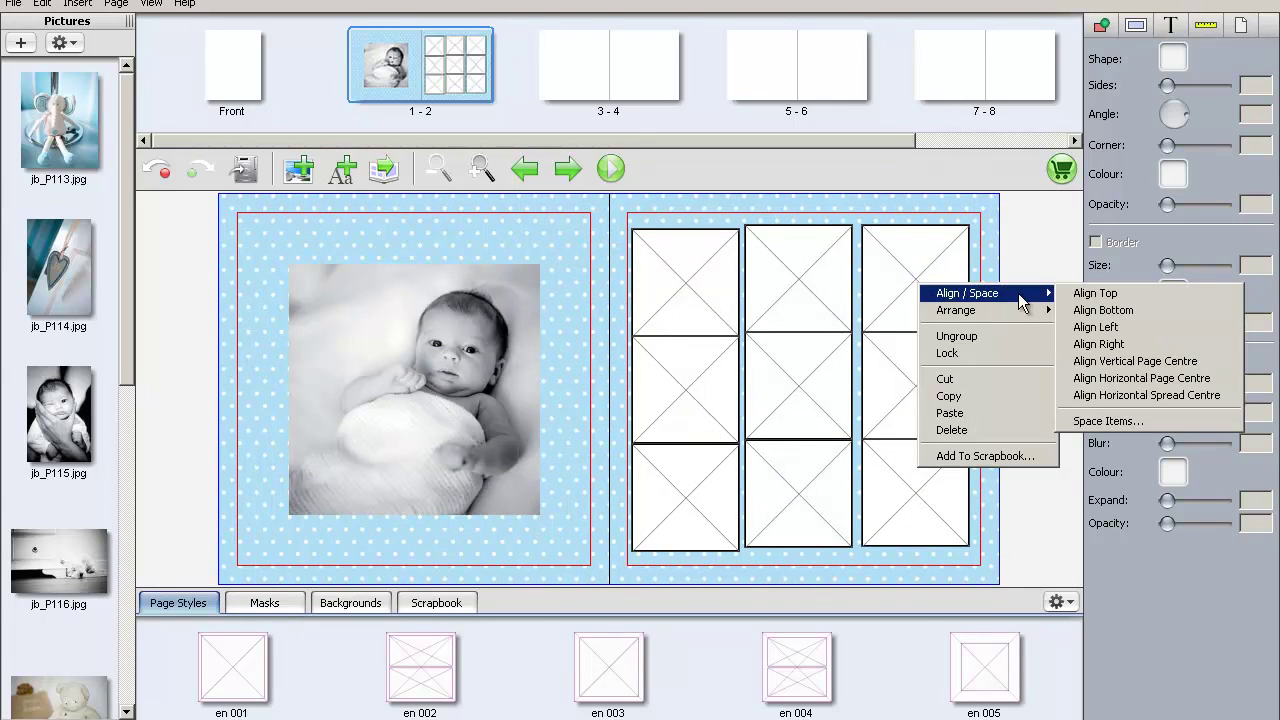
left_click(1140, 294)
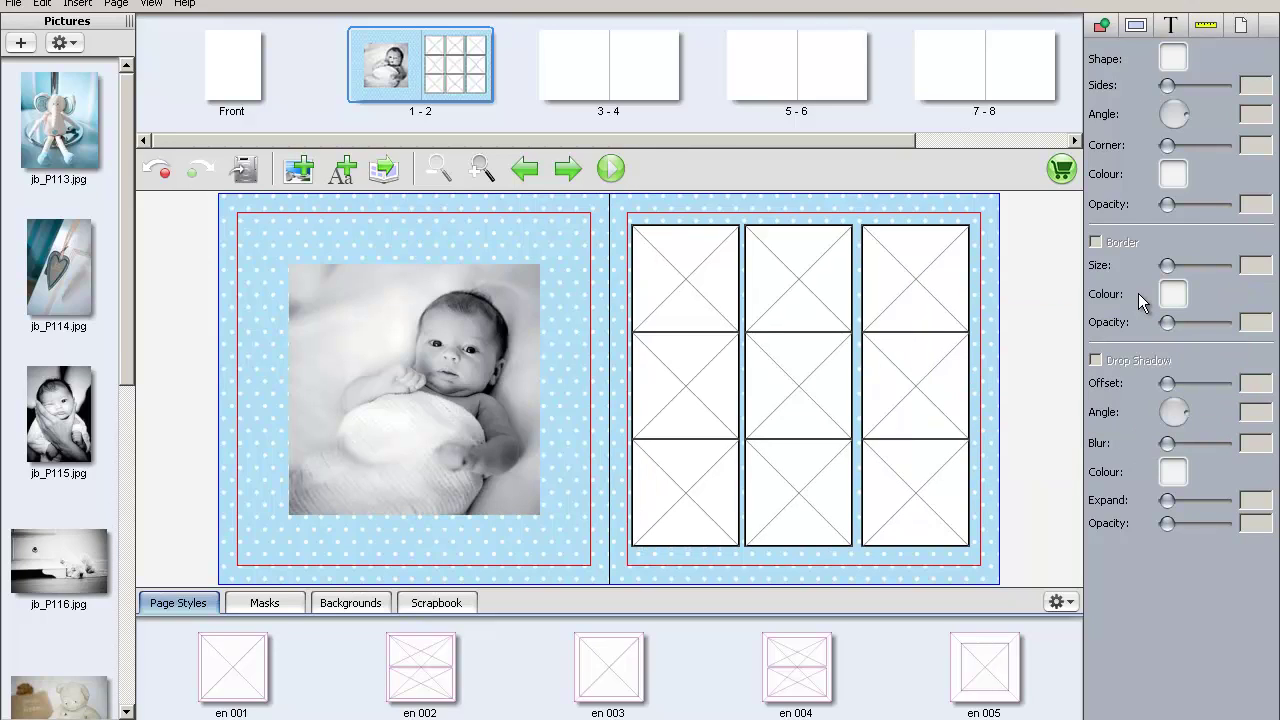
Apply horizontal Space Items with 0 spacing so the columns touch
right_click(920, 283)
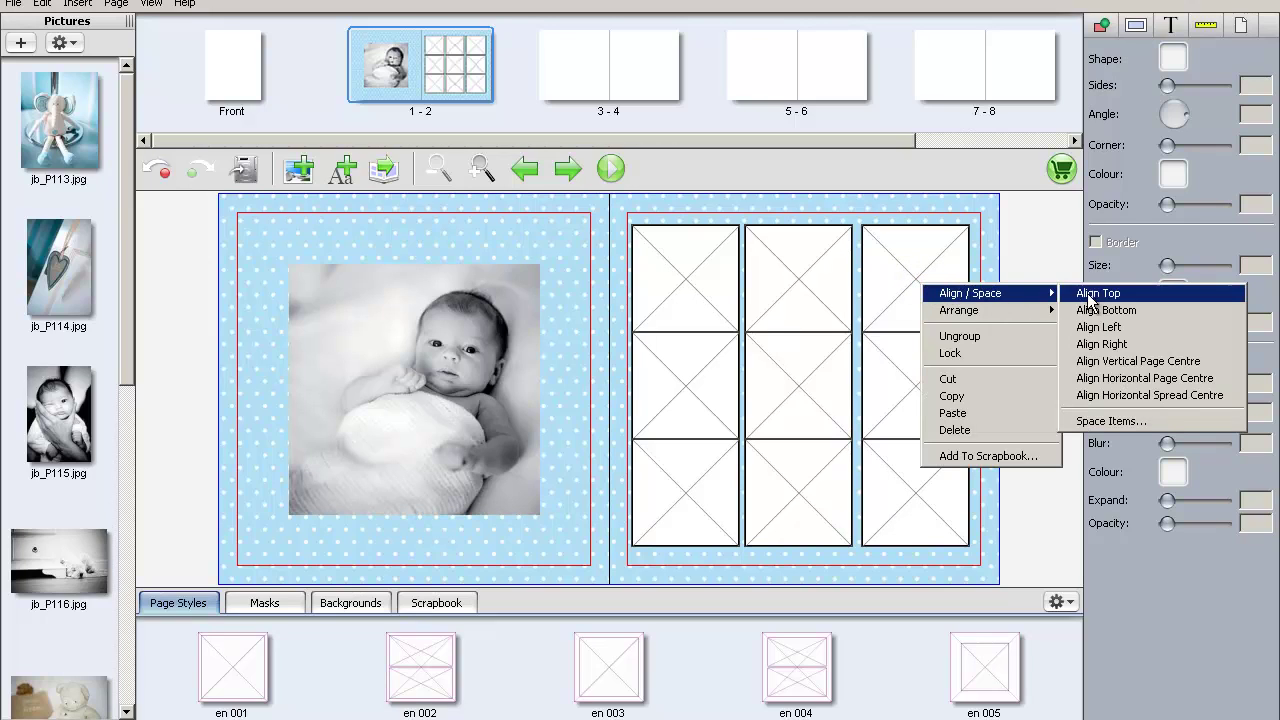
mouse_move(970, 293)
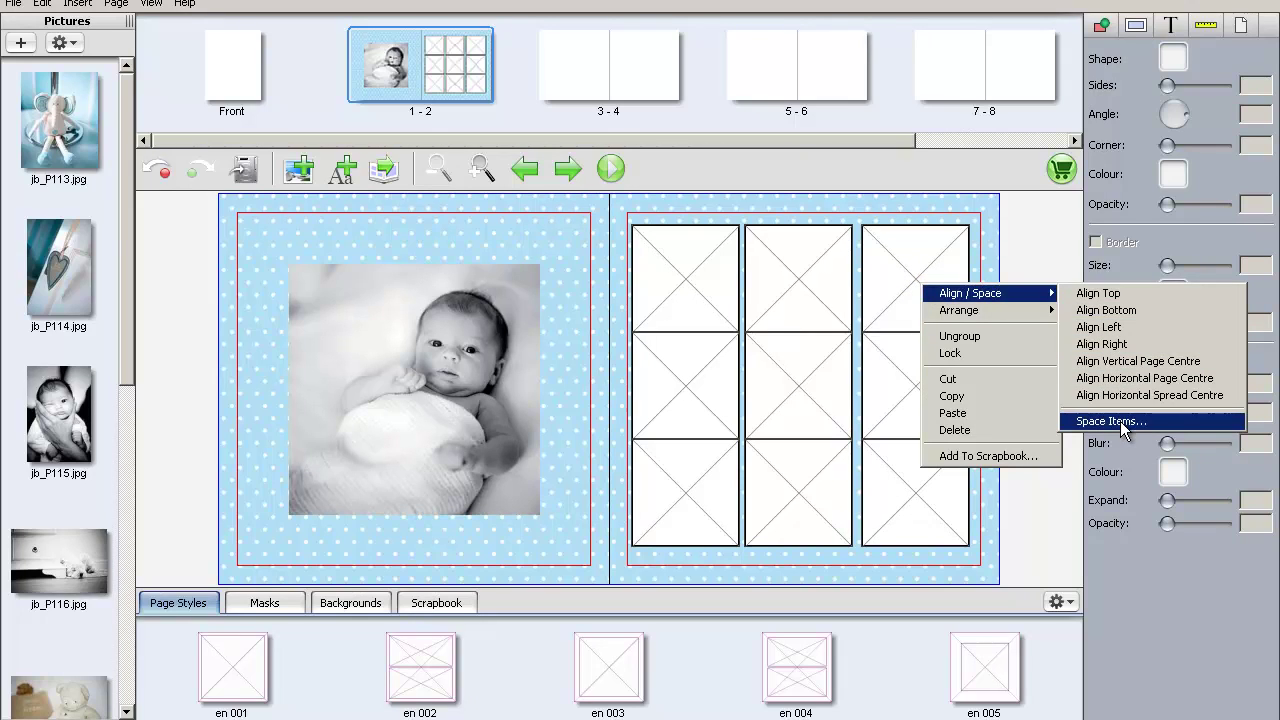
left_click(1120, 421)
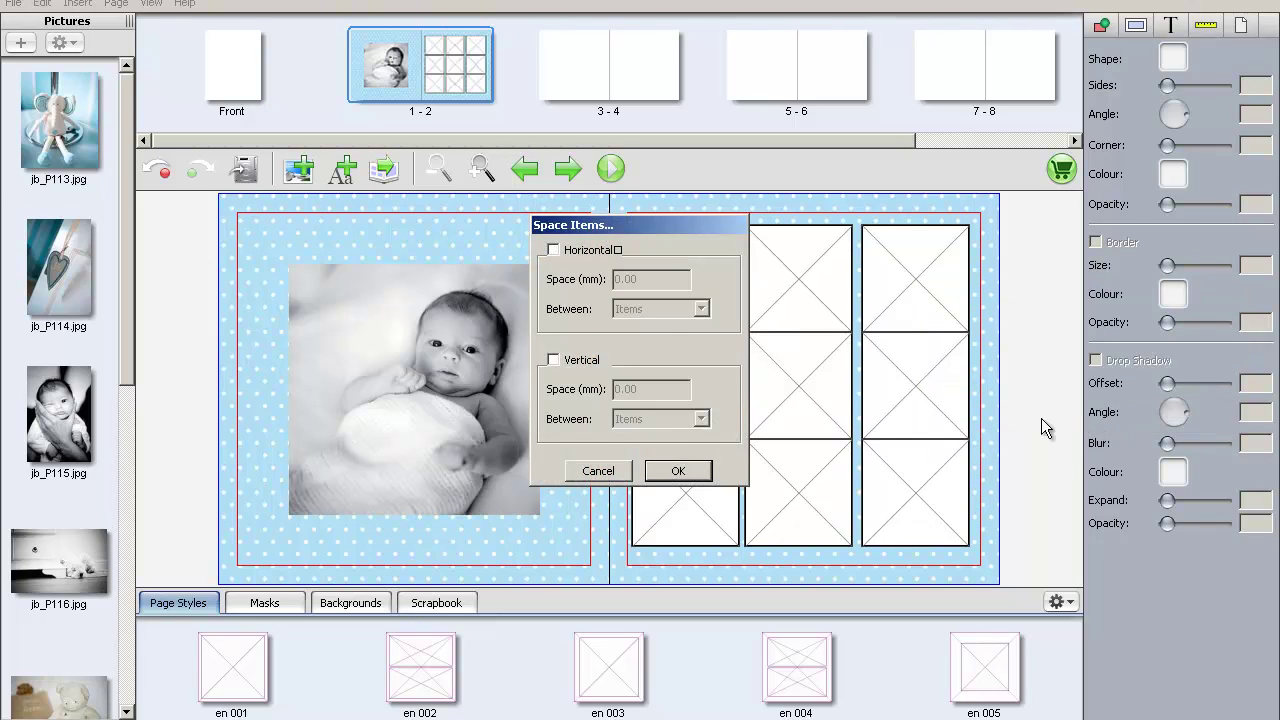
left_click(553, 250)
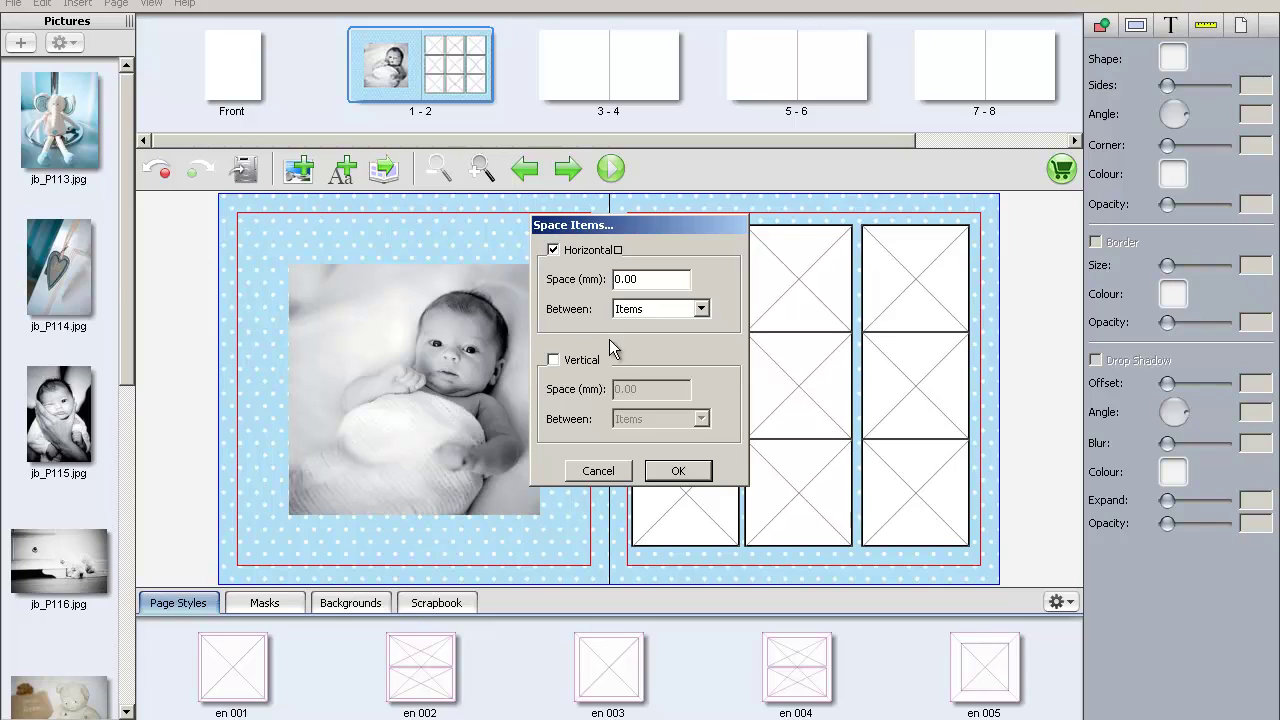
left_click(668, 472)
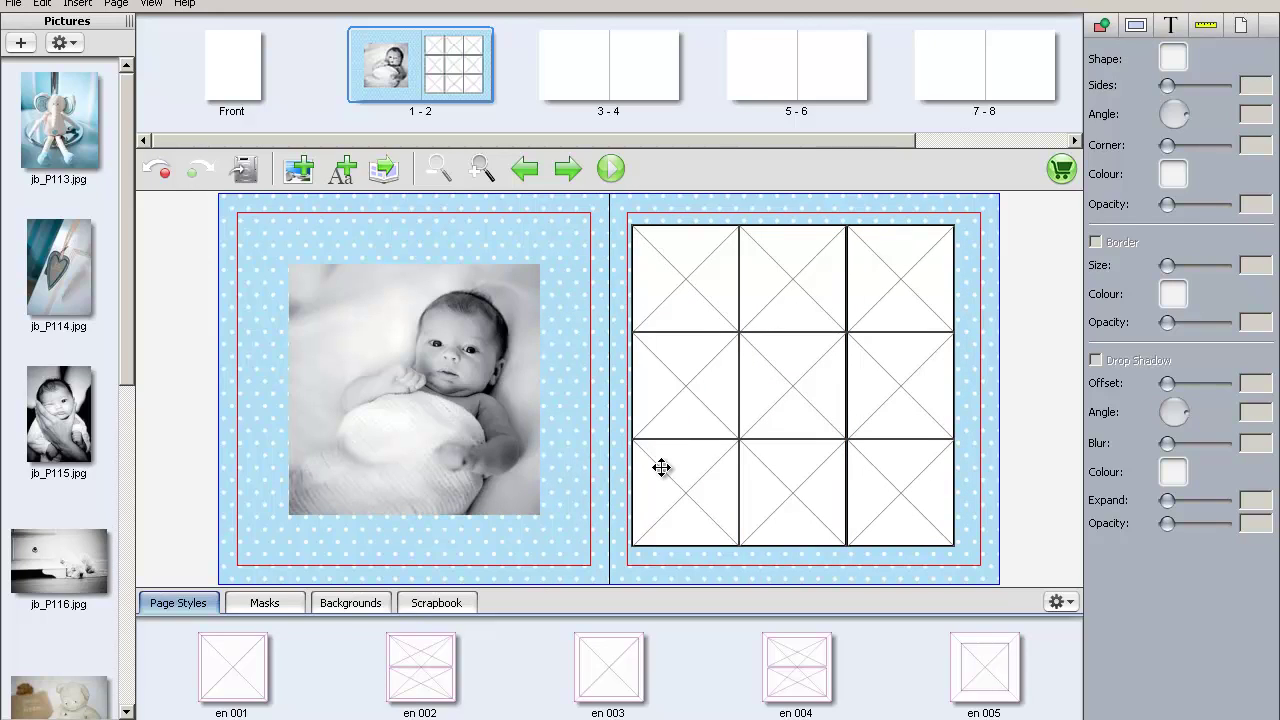
Ungroup the grid, regroup all nine boxes, and nudge the group slightly right and up
right_click(661, 468)
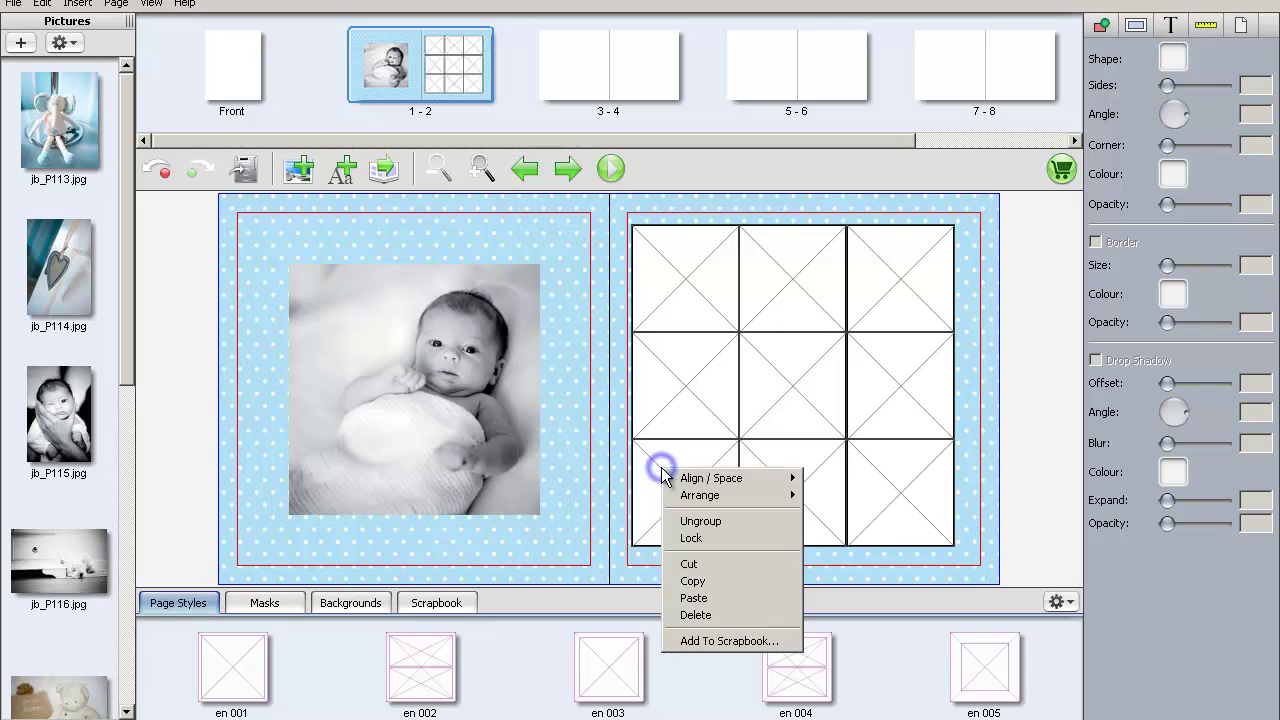
left_click(680, 522)
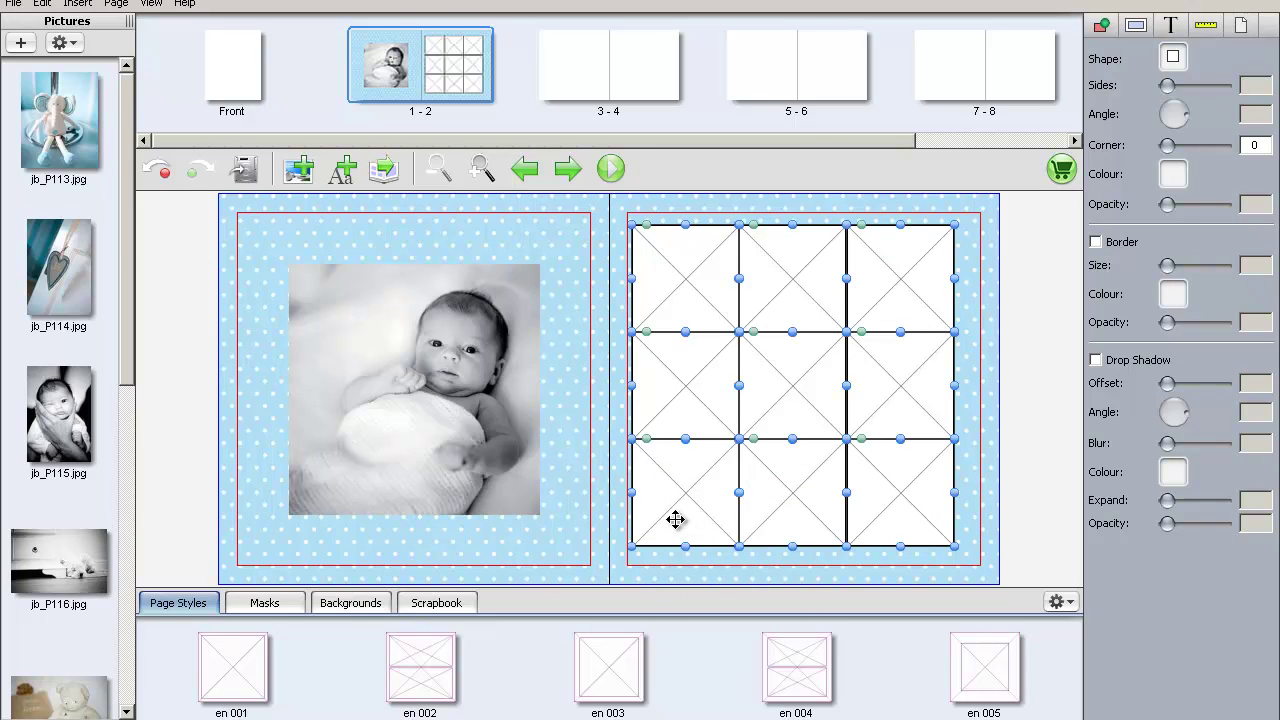
right_click(676, 519)
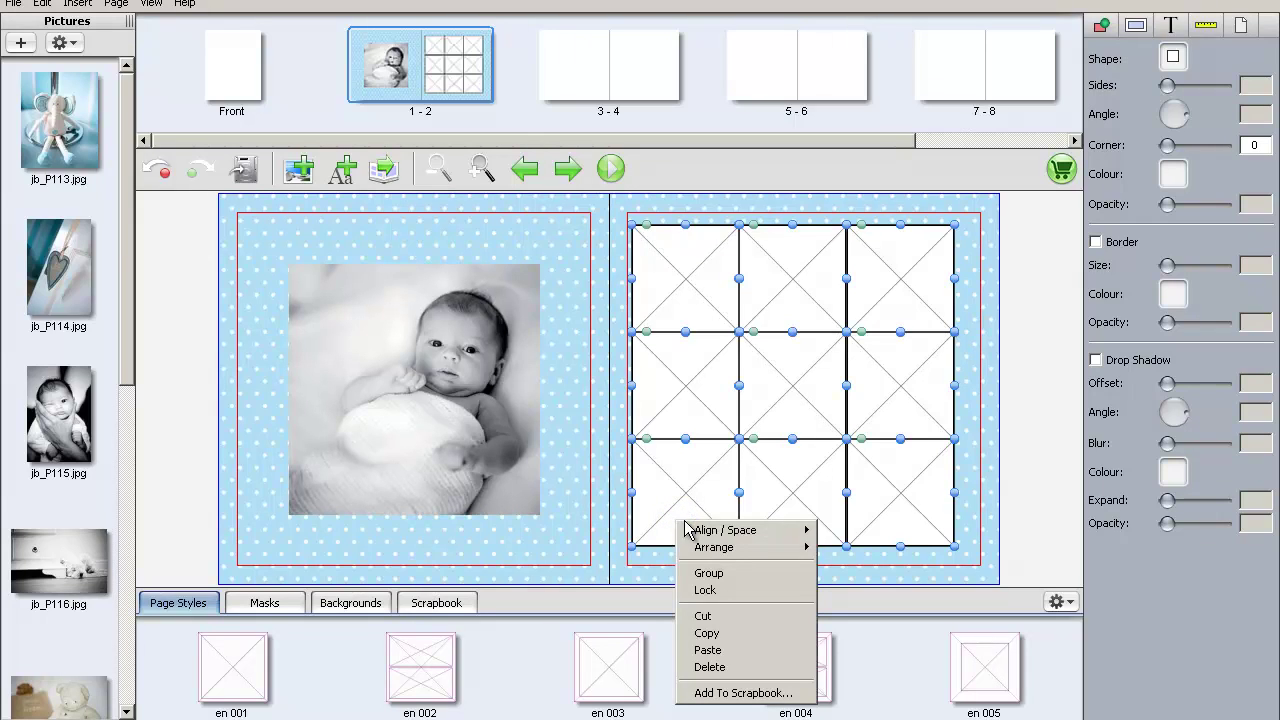
left_click(706, 573)
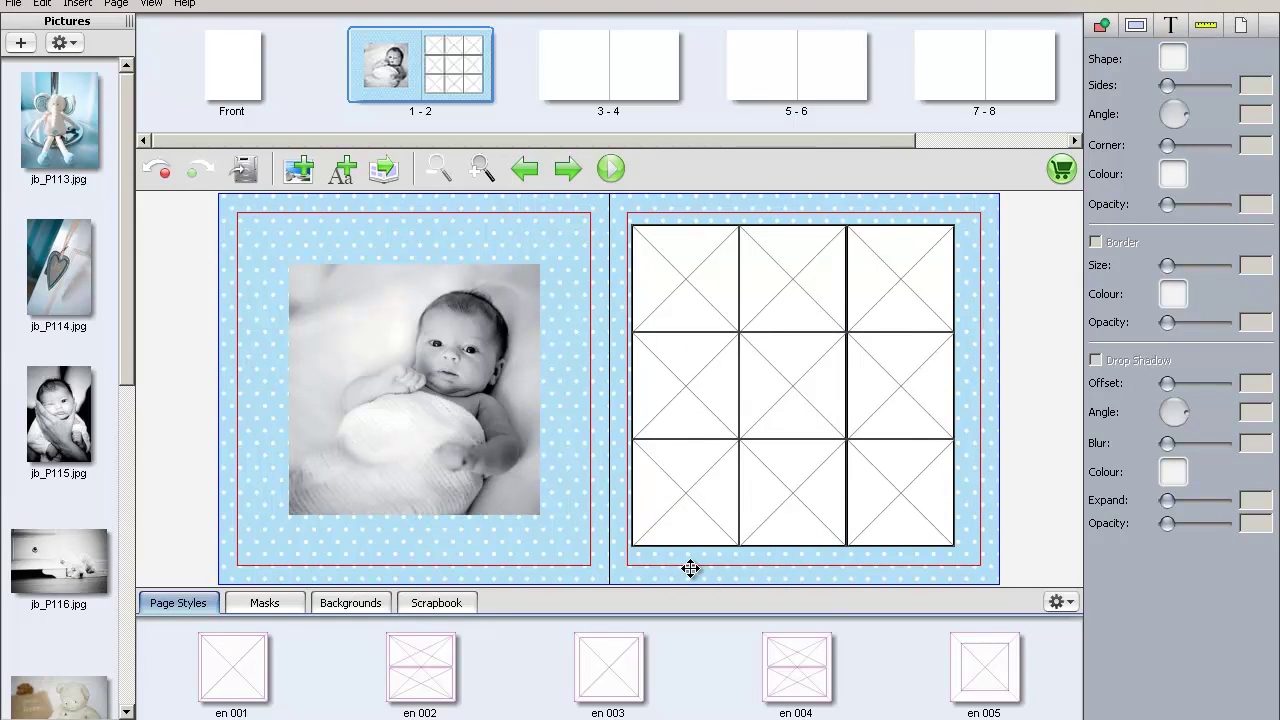
mouse_move(700, 520)
left_mouse_down()
mouse_move(717, 531)
mouse_move(711, 510)
left_mouse_up()
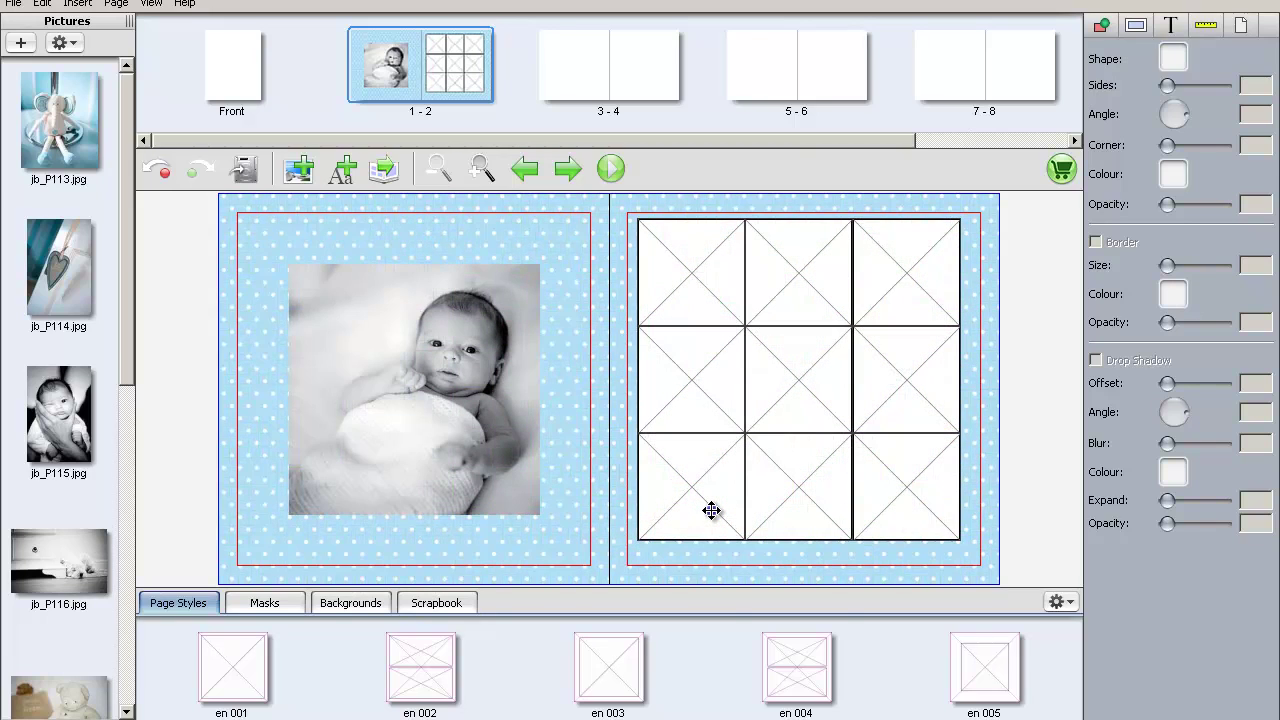
Align the grouped nine-box grid to the right page's vertical centre
right_click(711, 510)
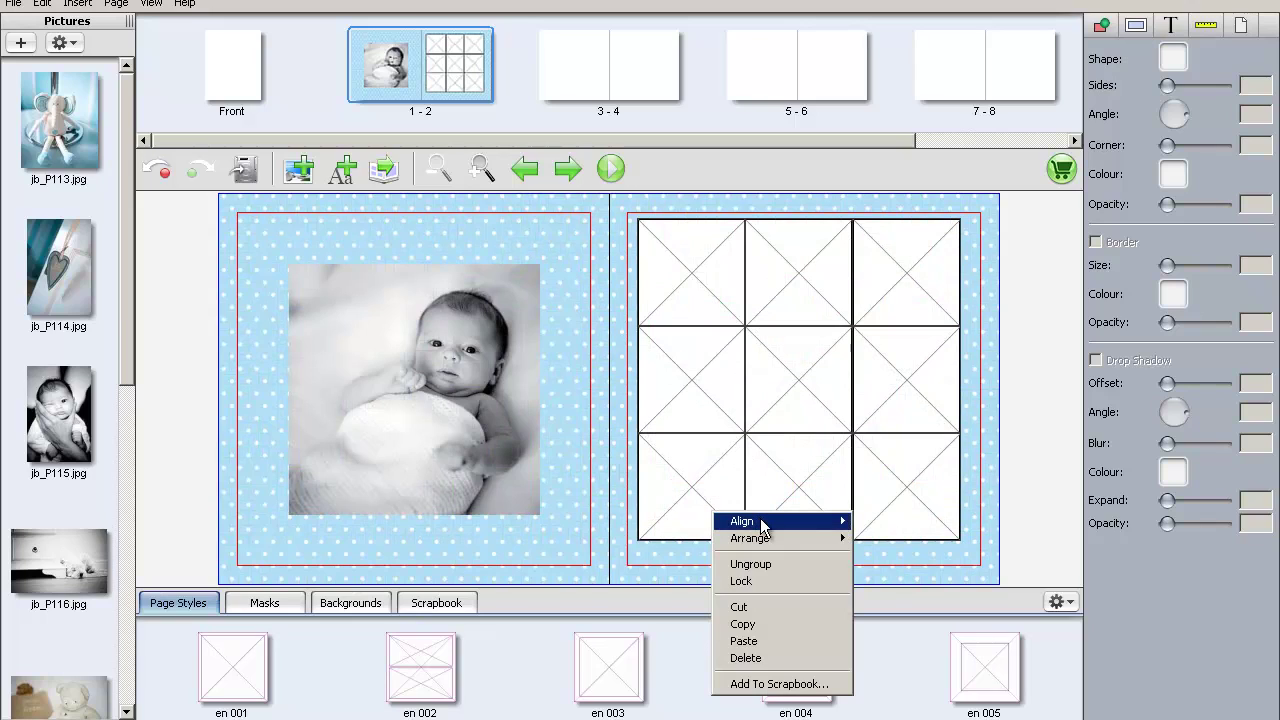
mouse_move(742, 521)
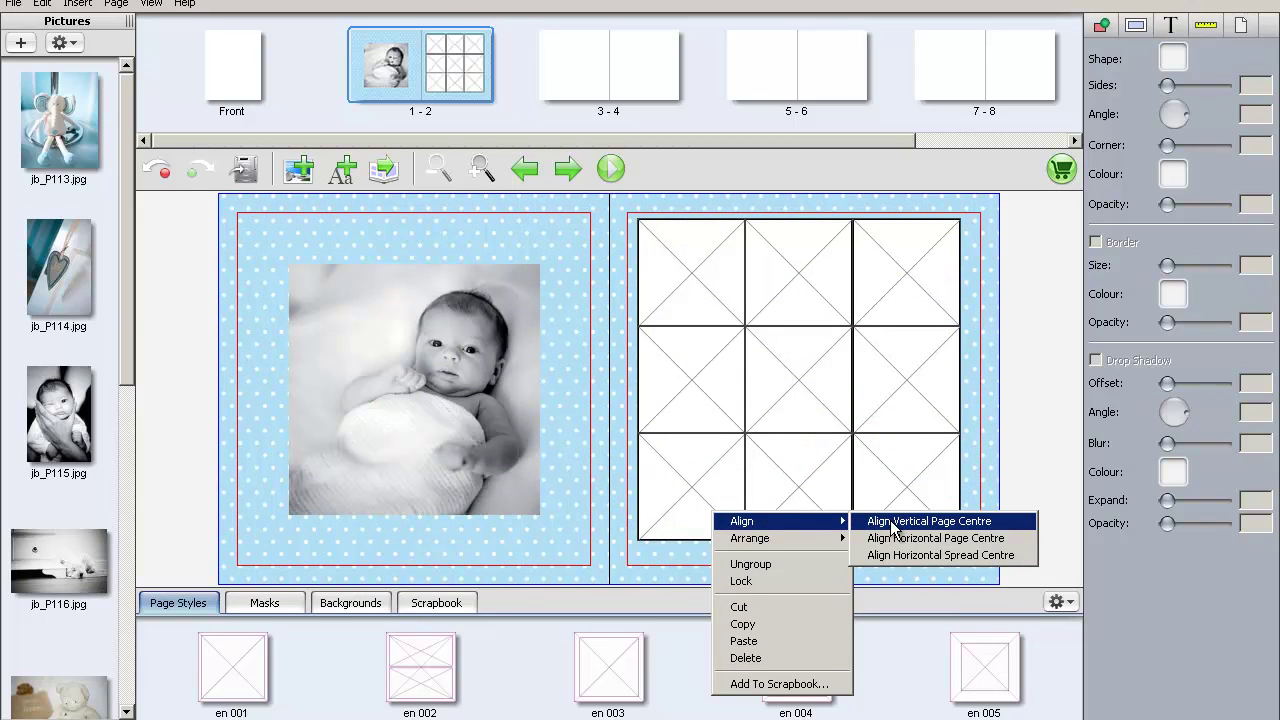
left_click(893, 524)
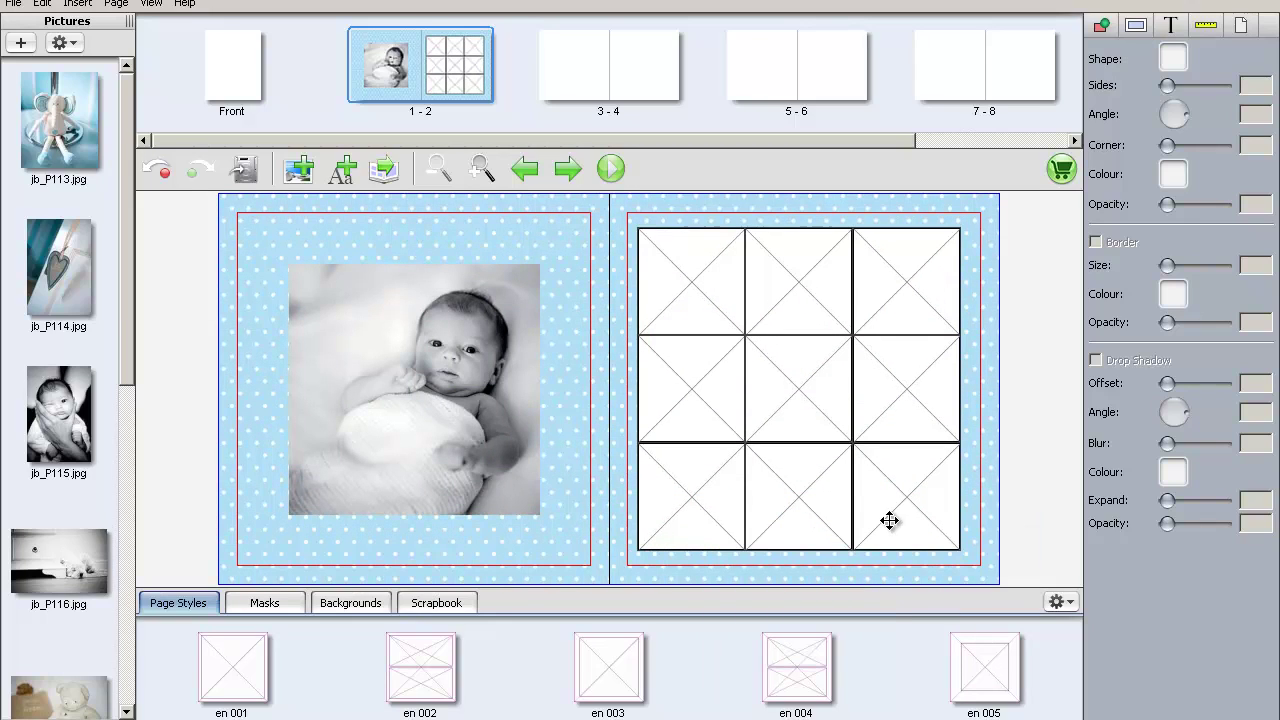
right_click(889, 520)
mouse_move(930, 531)
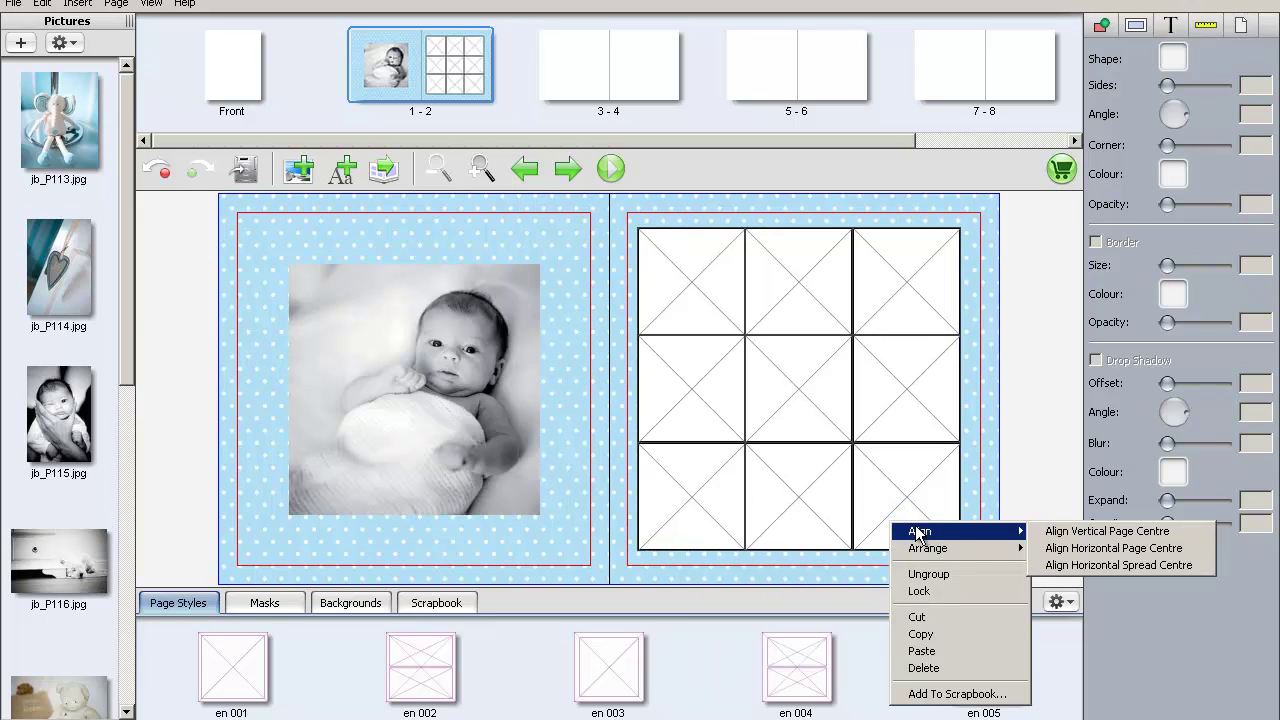